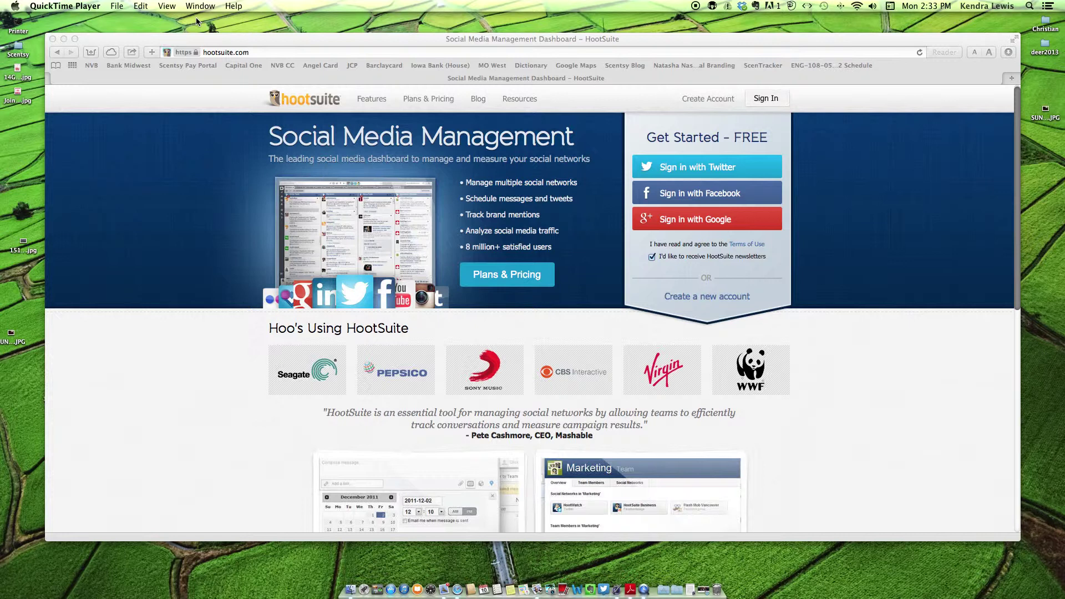
# - Turn the volume down and sign in to HootSuite with the account e-mail and password
pyautogui.press('XF86AudioLowerVolume')
pyautogui.press('XF86AudioLowerVolume')
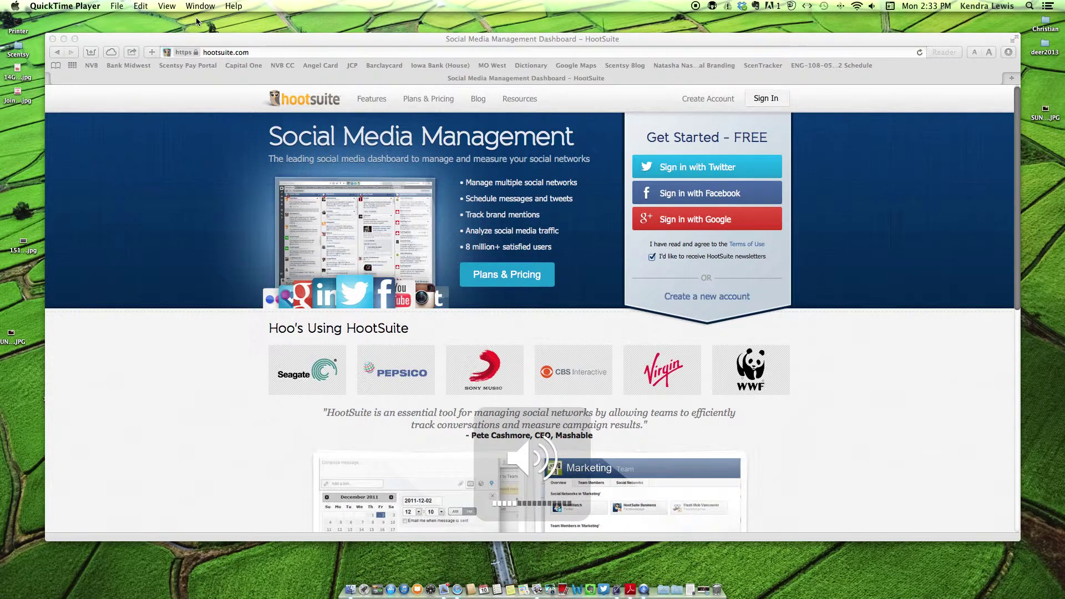
pyautogui.press('XF86AudioLowerVolume')
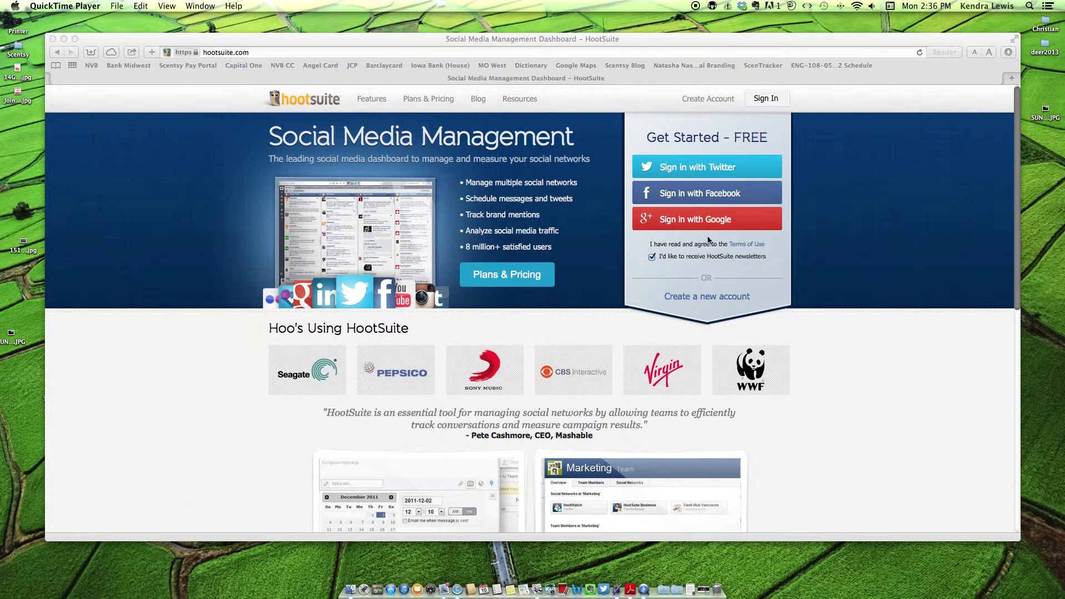
pyautogui.click(781, 101)
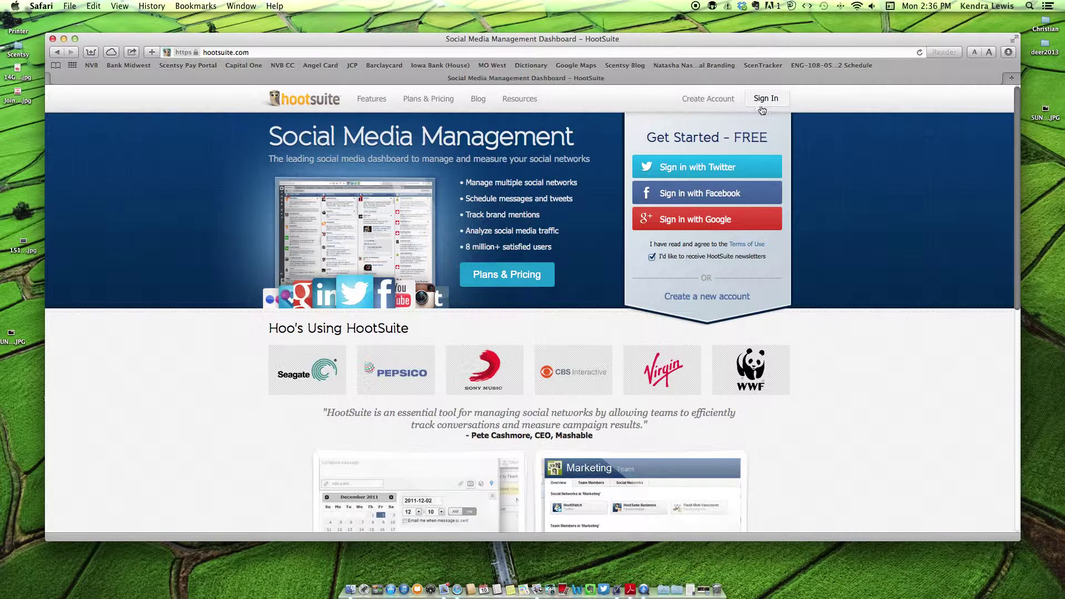
pyautogui.click(764, 102)
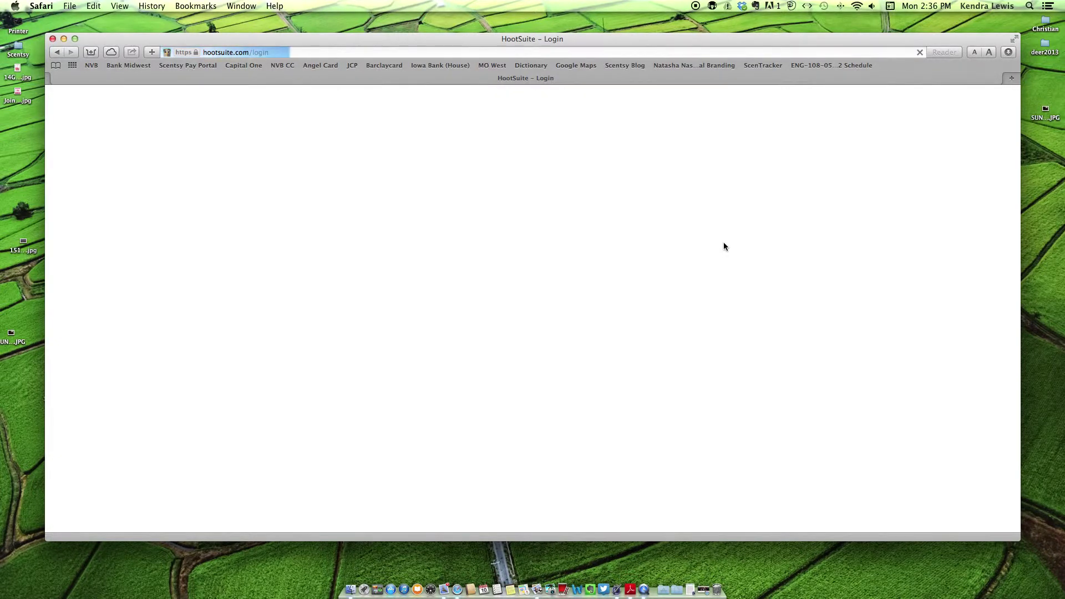
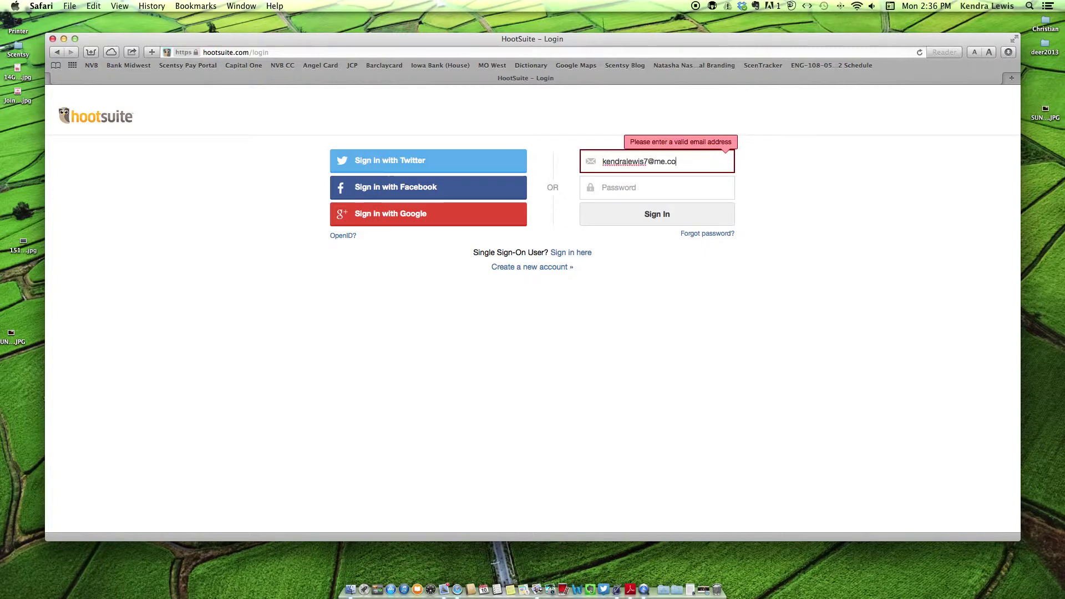
pyautogui.press('Tab')
pyautogui.write('********')
pyautogui.press('Return')
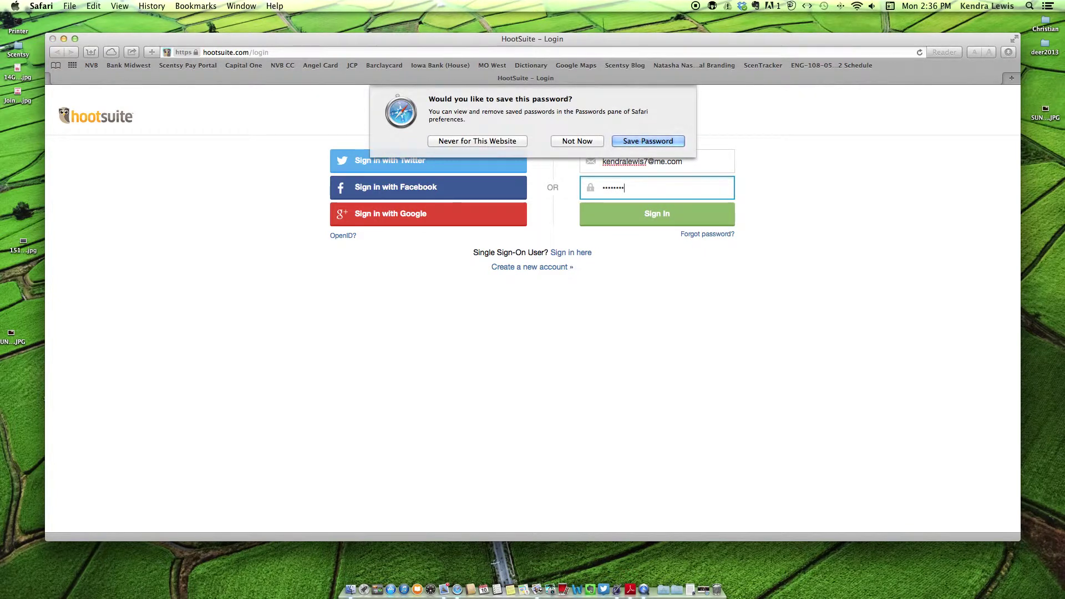
# - Dismiss the save-password prompt and re-enter the password to complete the sign-in
pyautogui.press('Return')
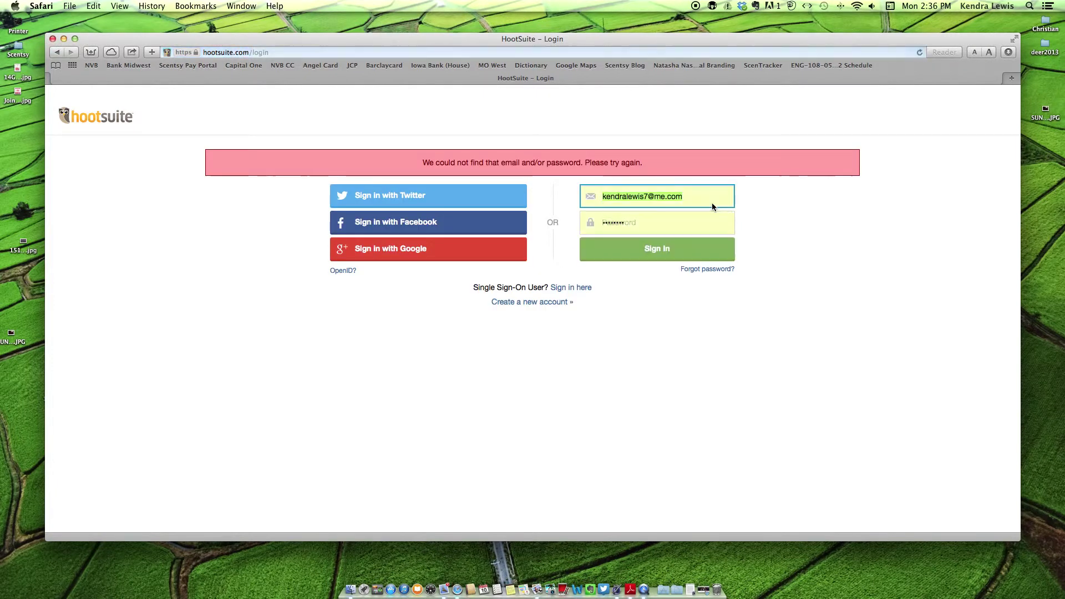
pyautogui.click(694, 222)
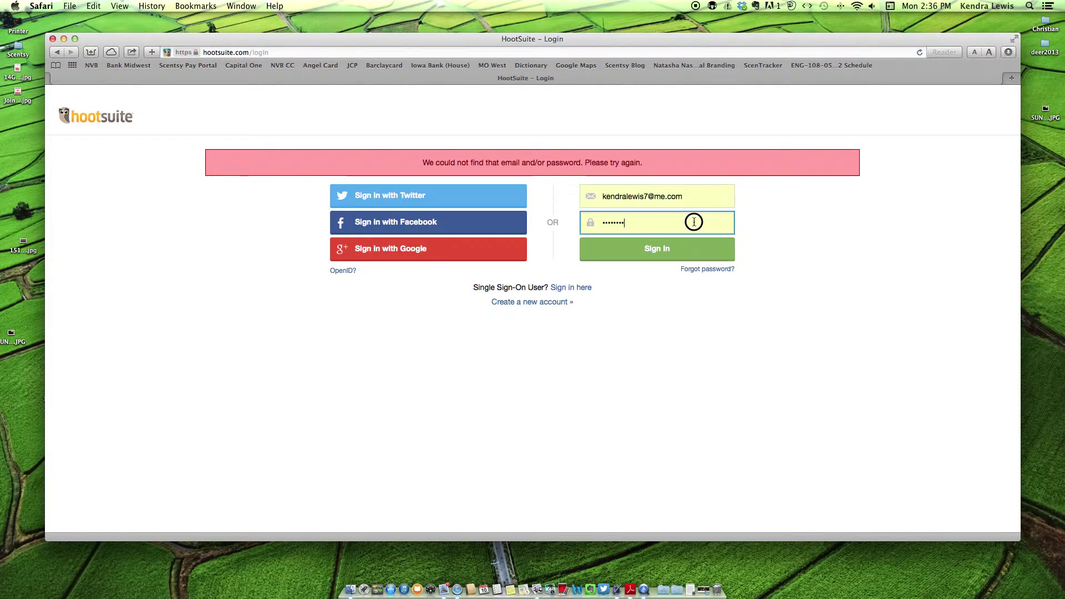
pyautogui.press('BackSpace')
pyautogui.press('BackSpace')
pyautogui.press('BackSpace')
pyautogui.press('BackSpace')
pyautogui.press('BackSpace')
pyautogui.press('BackSpace')
pyautogui.press('BackSpace')
pyautogui.press('BackSpace')
pyautogui.write('•••••••')
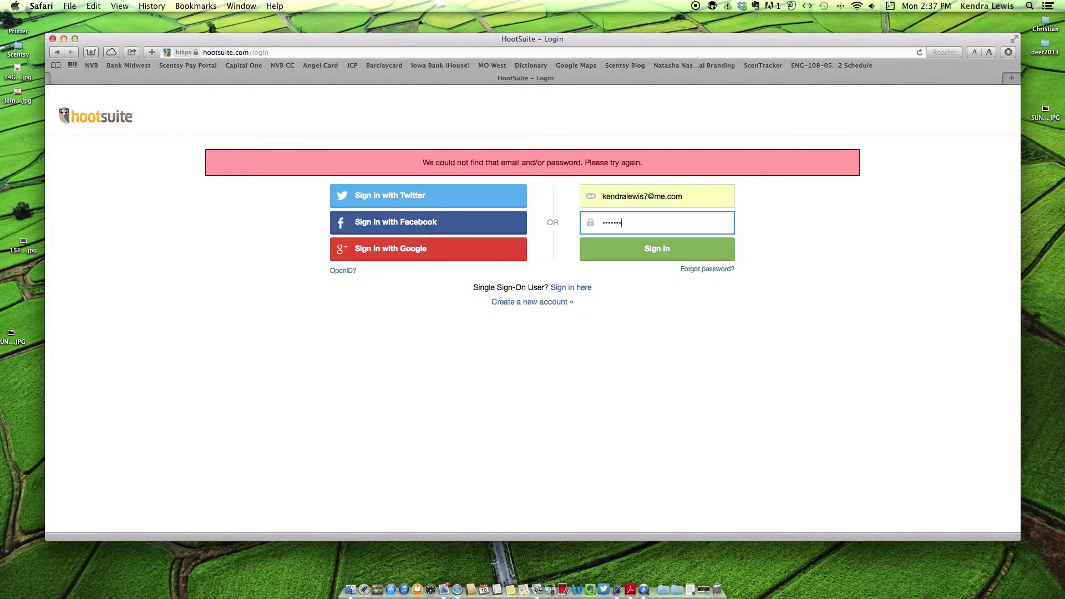
pyautogui.press('Return')
pyautogui.press('Return')
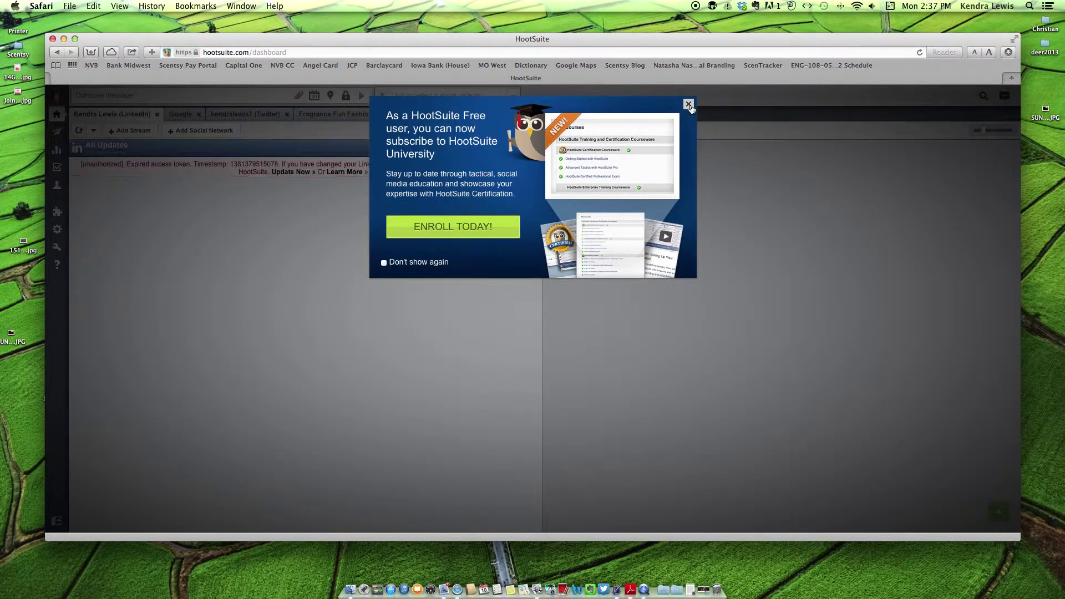
# - Close the HootSuite University promo and browse the Google and Twitter stream tabs
pyautogui.click(689, 105)
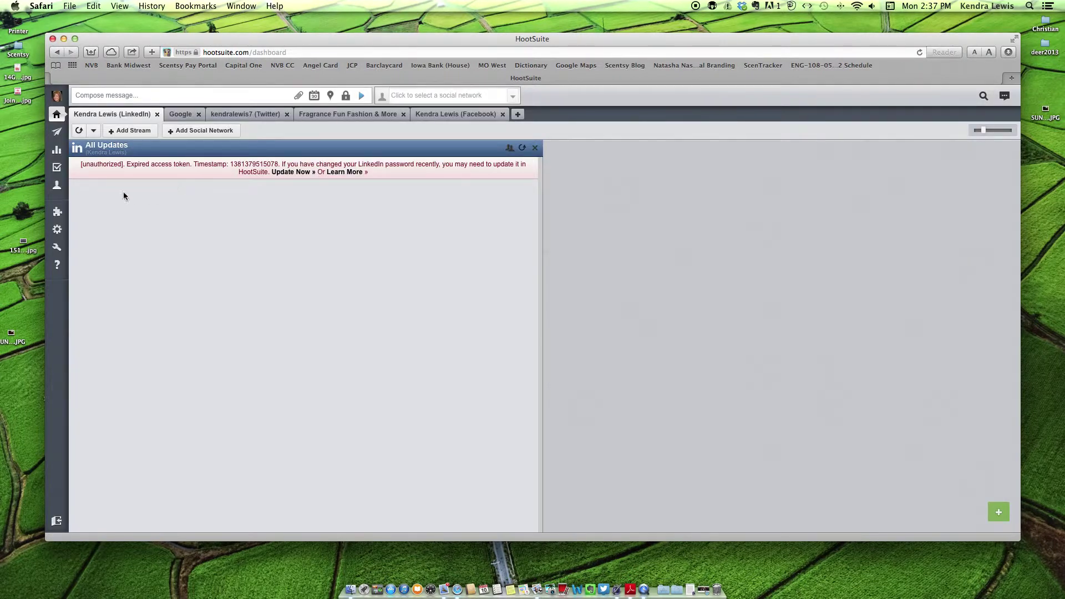
pyautogui.click(178, 115)
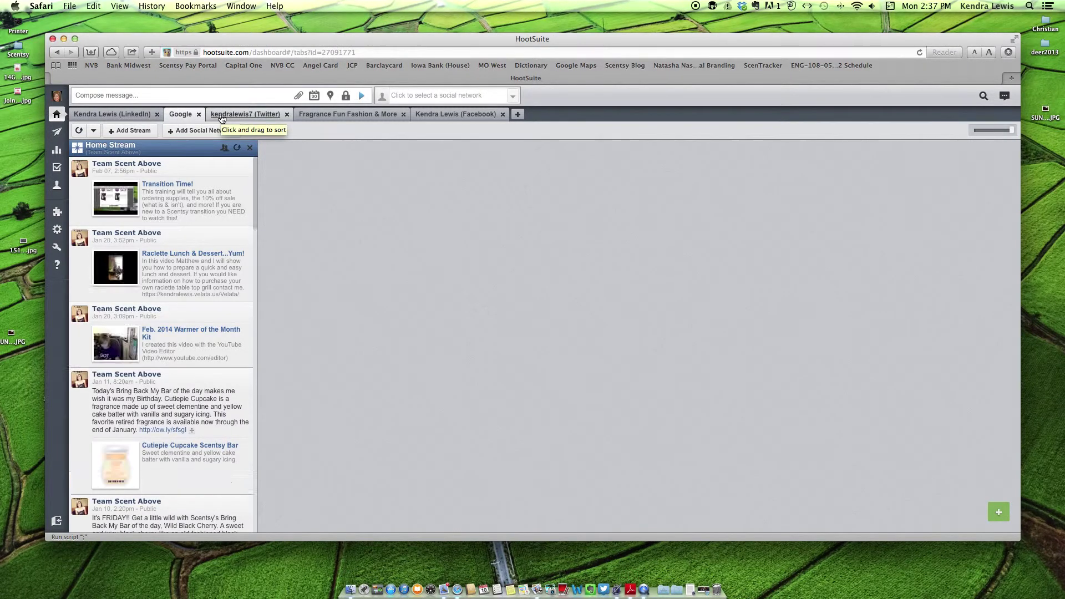
pyautogui.click(221, 116)
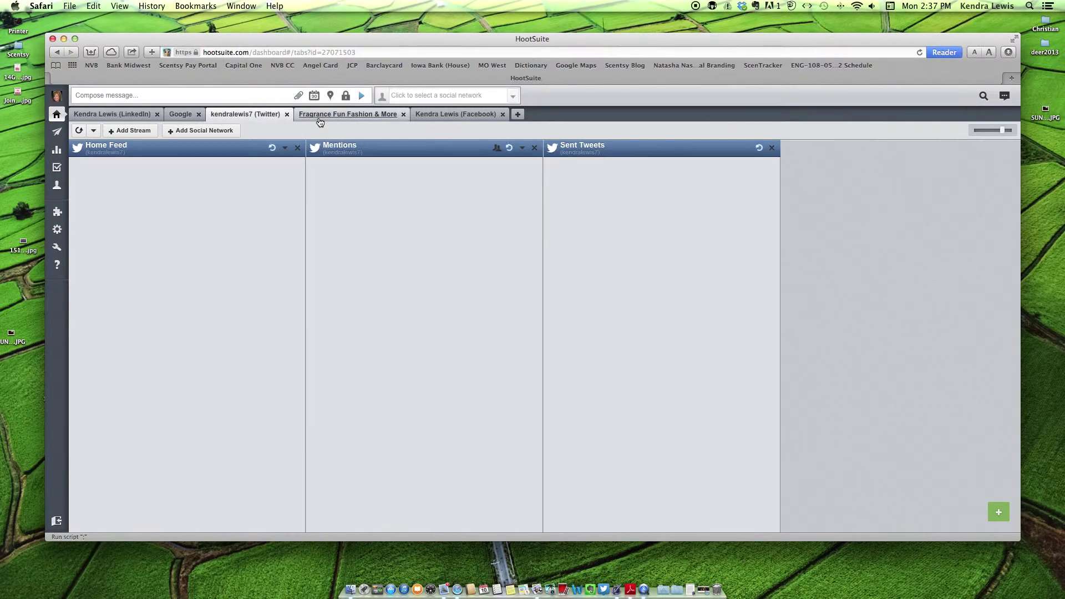
pyautogui.click(179, 115)
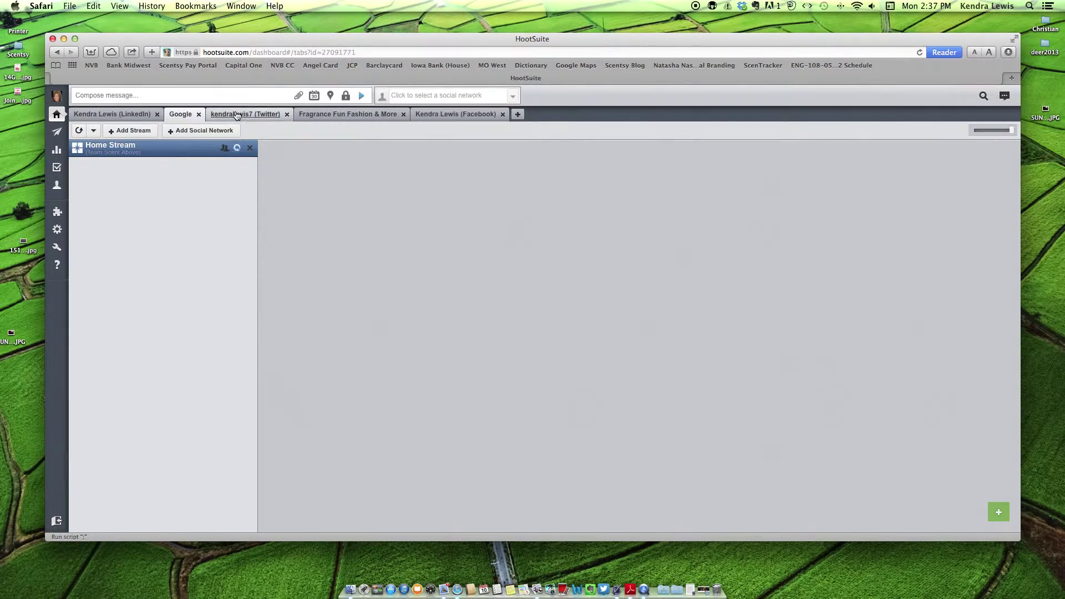
pyautogui.click(245, 114)
# - Open the Fragrance Fun Fashion & More streams and start a new message, with a fresh browser tab
pyautogui.click(336, 115)
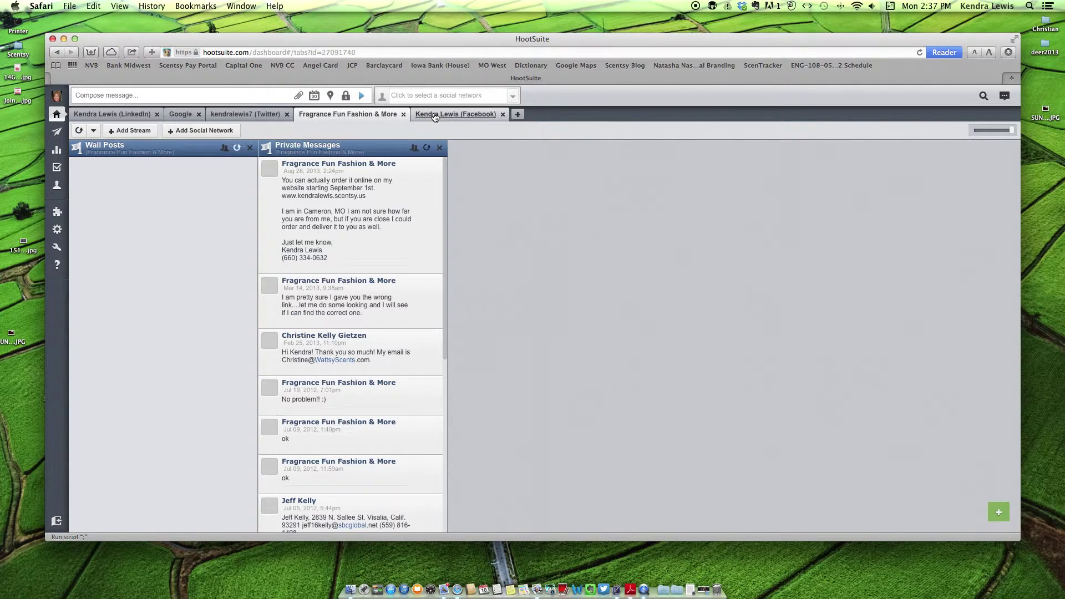
pyautogui.click(435, 116)
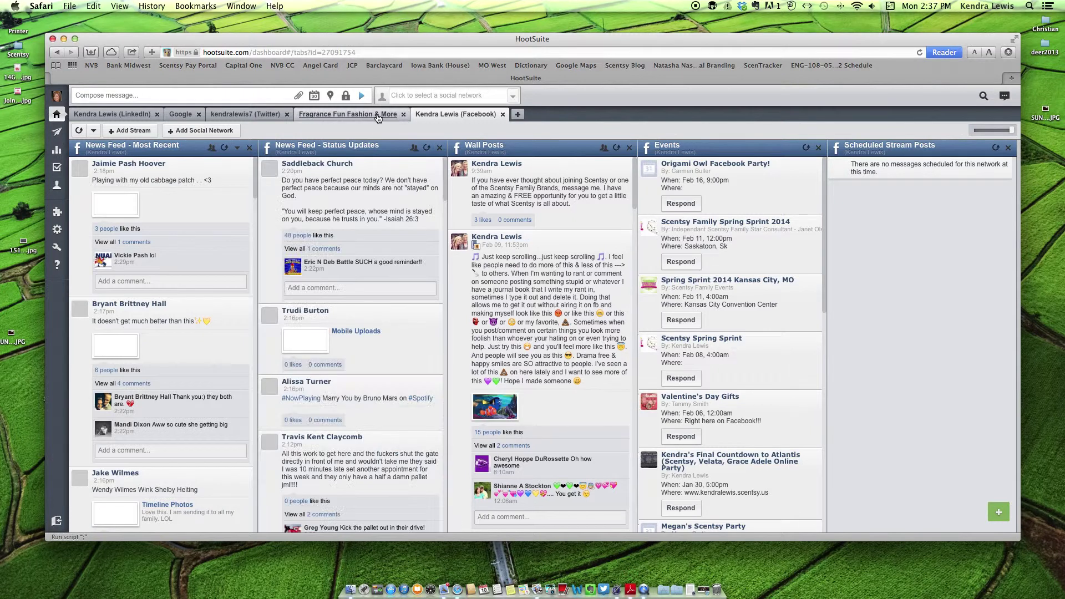
pyautogui.click(377, 117)
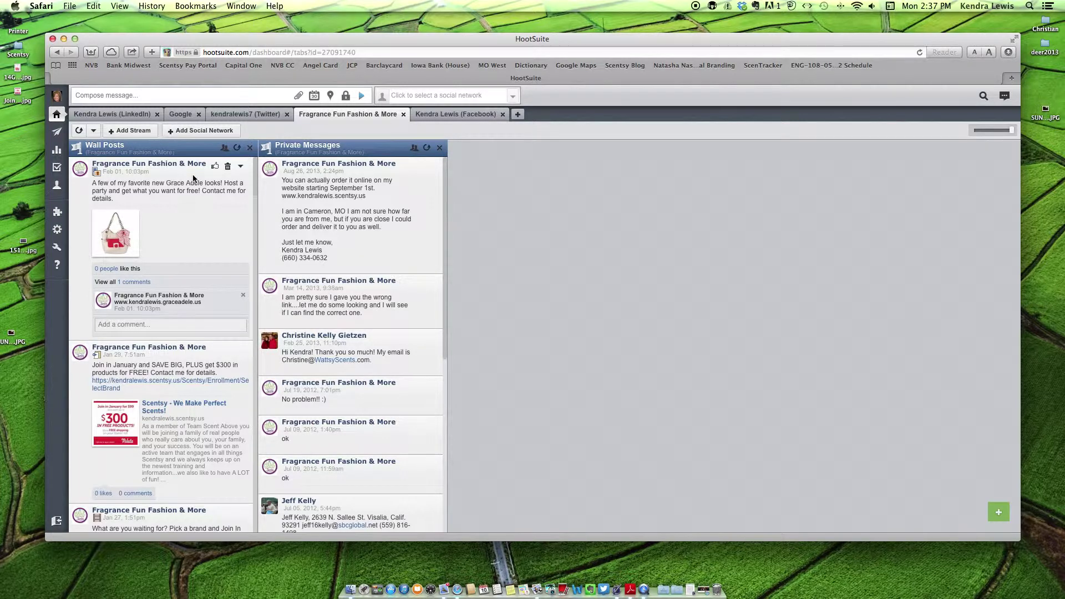
pyautogui.click(145, 95)
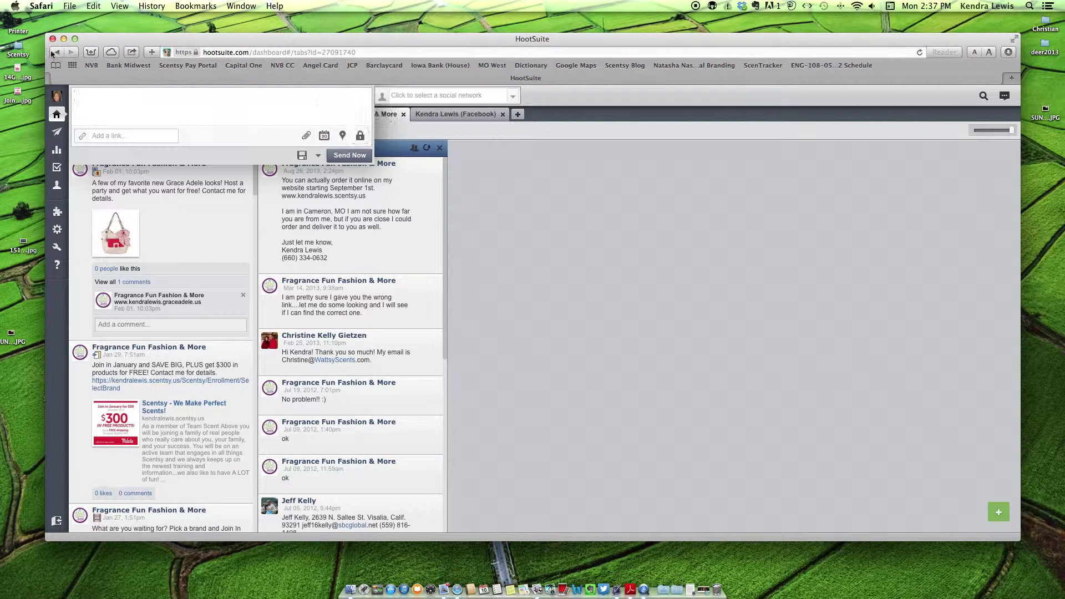
pyautogui.click(95, 52)
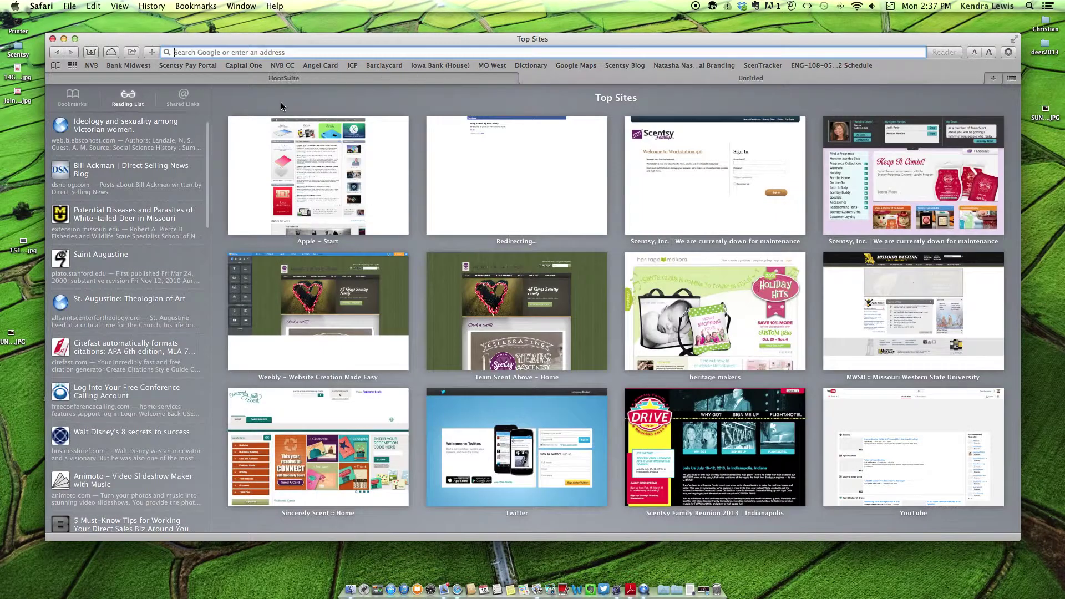
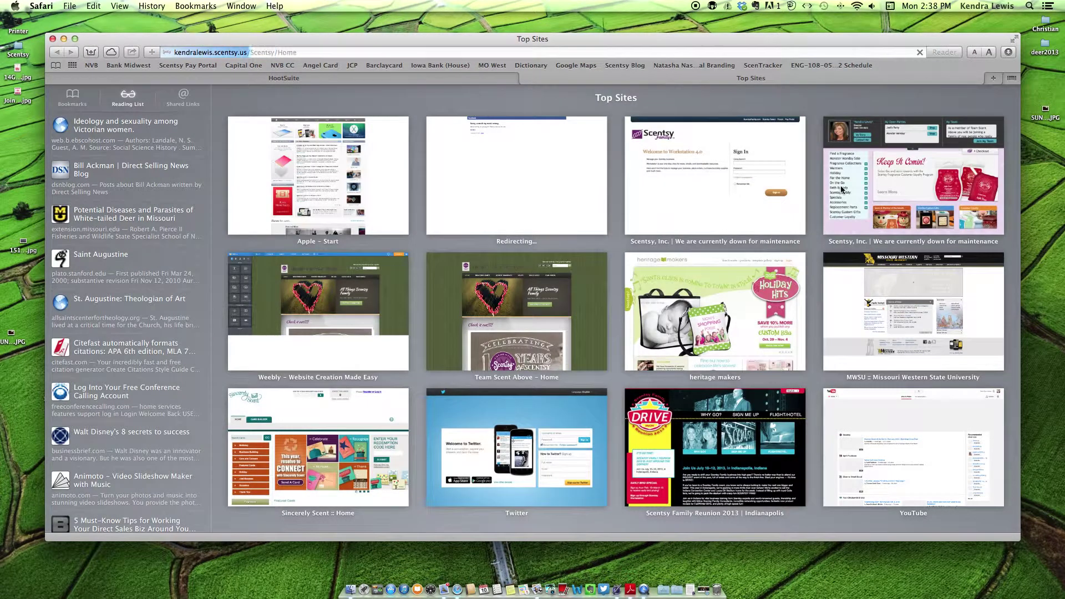
# - Load the consultant's Scentsy site and drag the See Retiring Fragrances banner image to the desktop
pyautogui.press('Return')
pyautogui.moveTo(535, 40); pyautogui.dragTo(535, 63)
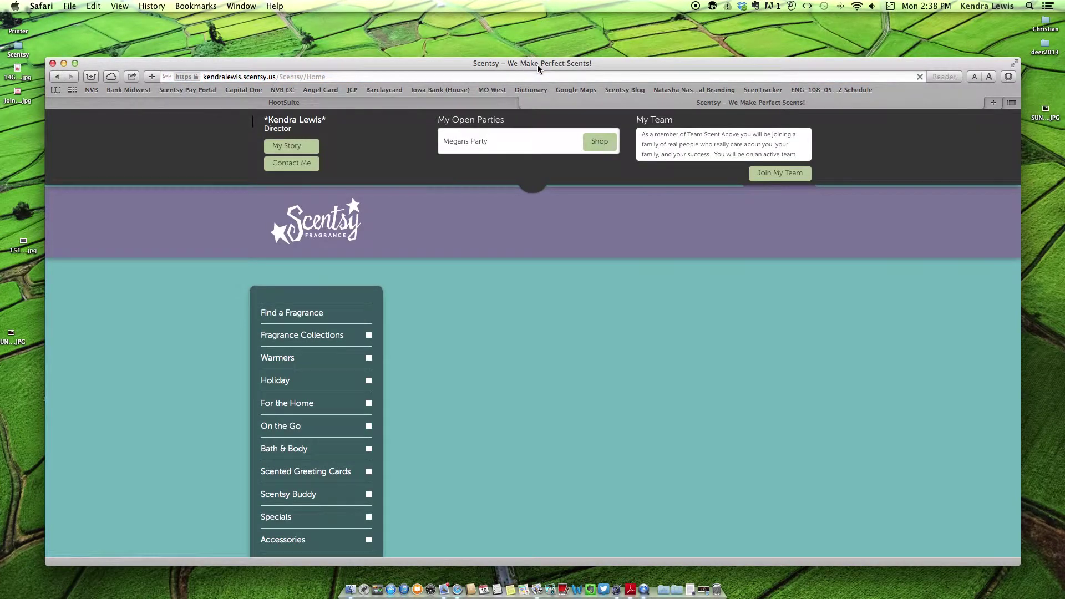
pyautogui.scroll(-3, 671, 308)
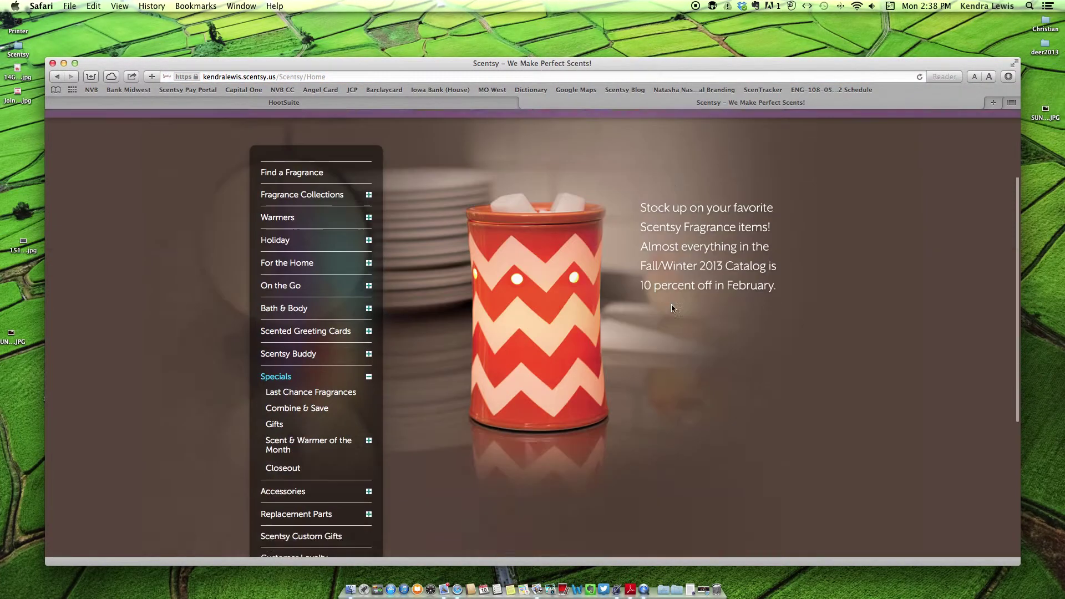
pyautogui.scroll(1, 671, 308)
pyautogui.click(535, 379)
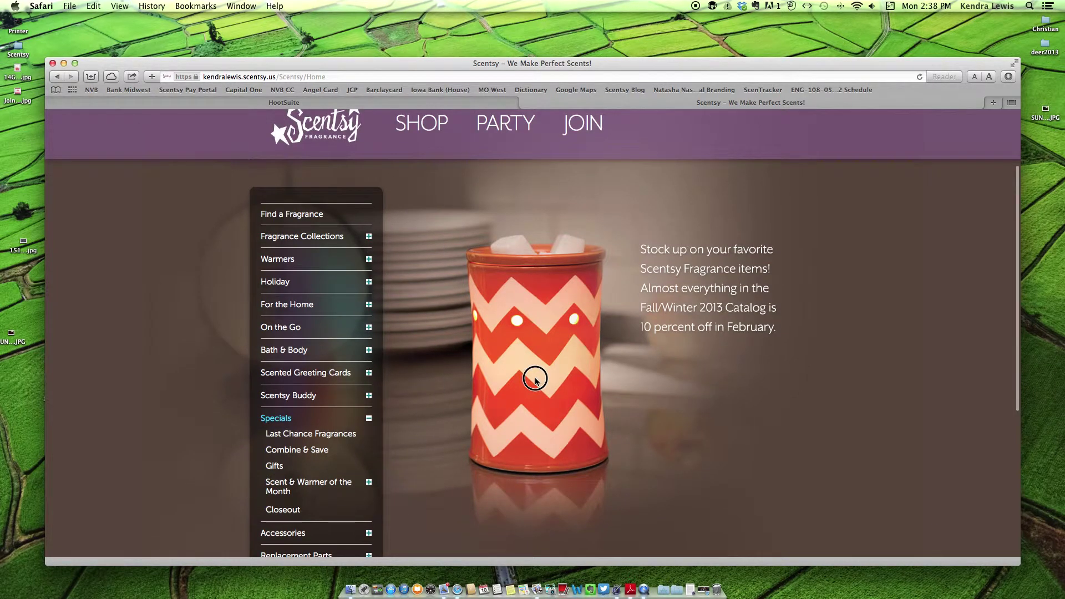
pyautogui.scroll(-1, 545, 334)
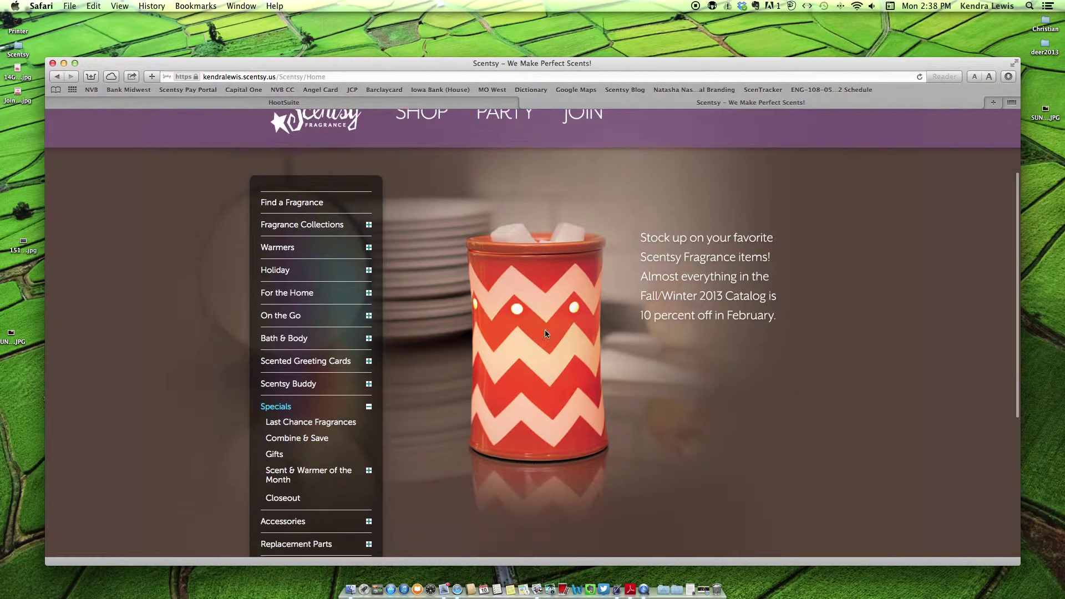
pyautogui.scroll(-5, 546, 333)
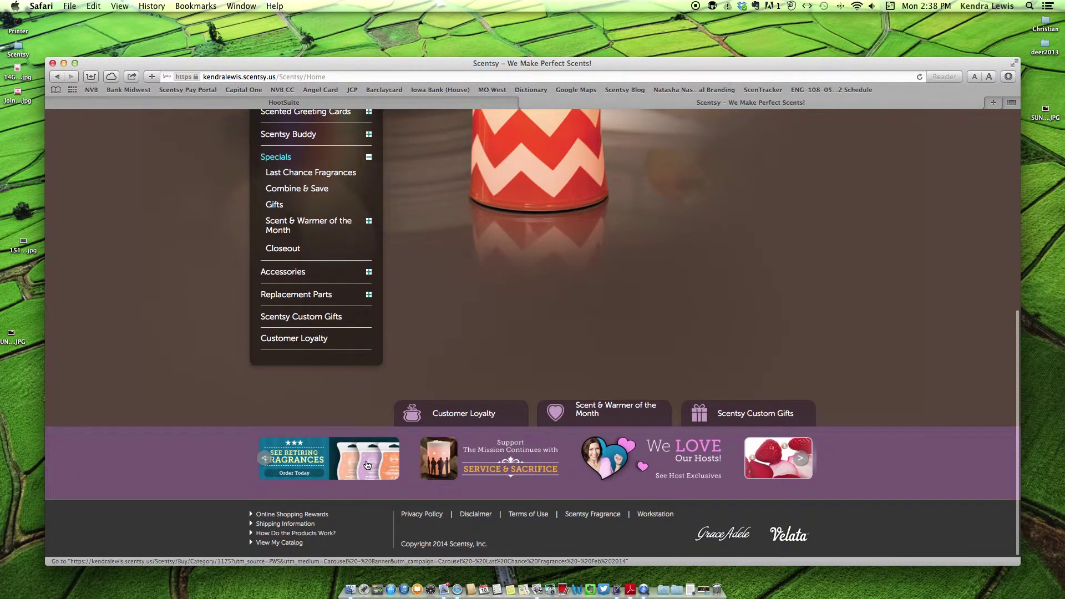
pyautogui.moveTo(365, 467); pyautogui.dragTo(497, 55)
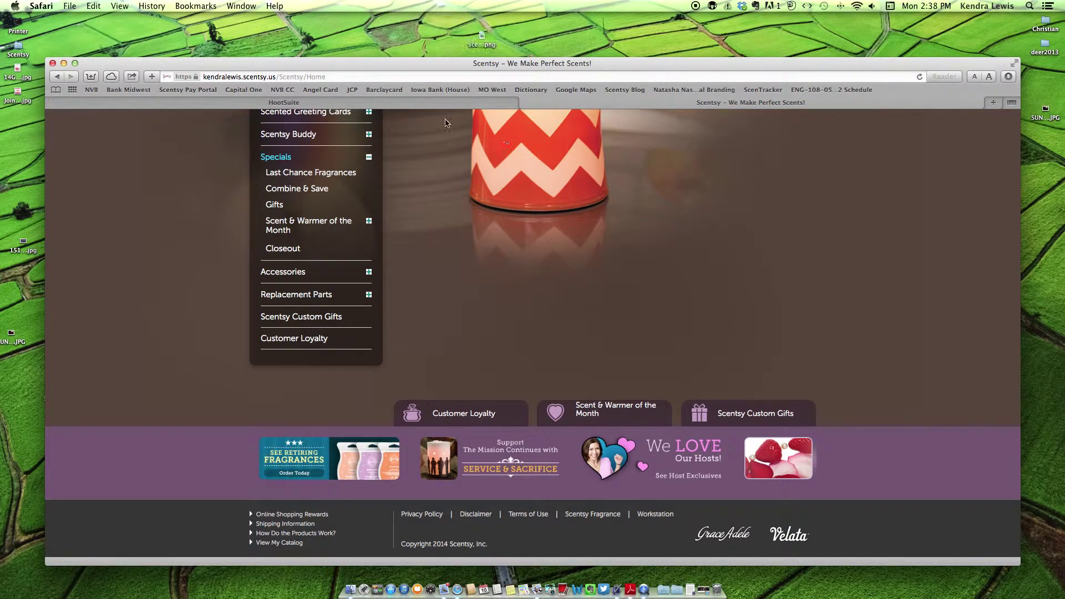
# - Drag the banner image into HootSuite's composer and save that message as a draft
pyautogui.click(422, 103)
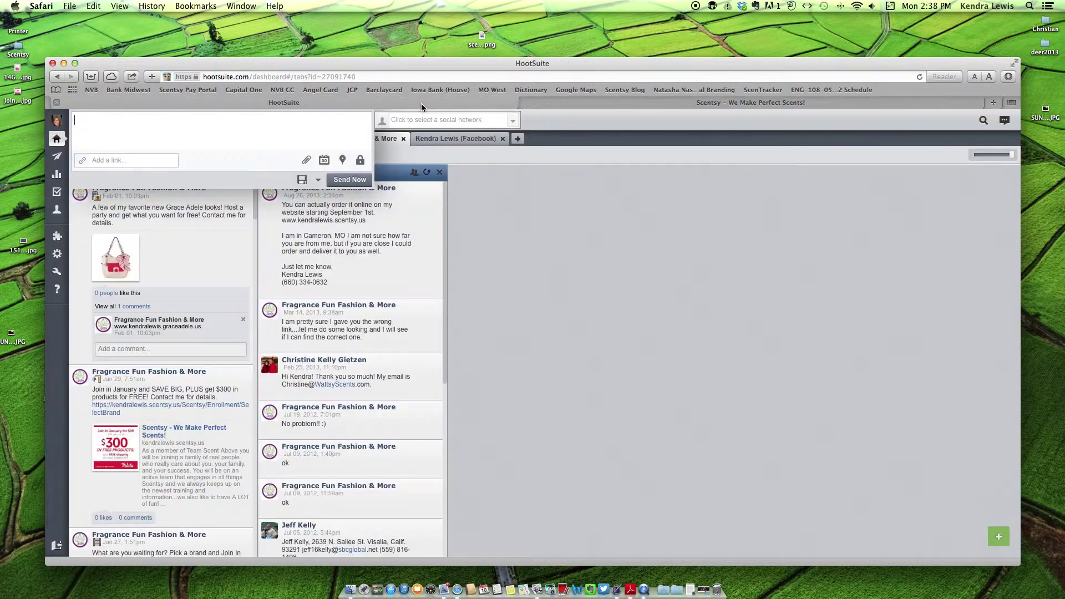
pyautogui.moveTo(485, 42); pyautogui.dragTo(233, 133)
pyautogui.click(302, 181)
pyautogui.click(527, 214)
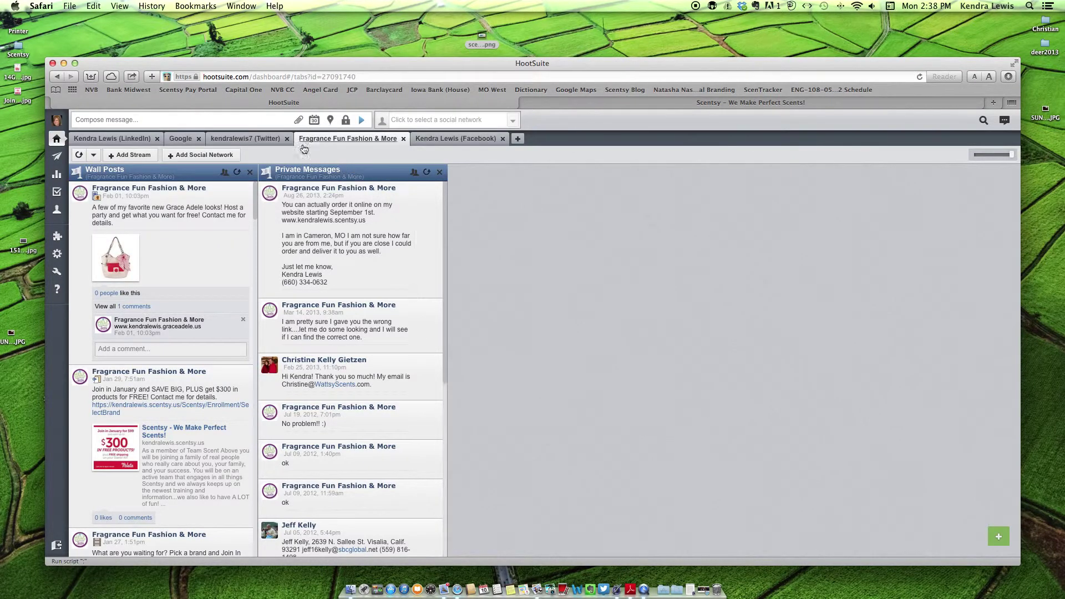
# - Attach scentsy-fall-winter-2013-last-chance-fragrances-en.png to the new post and select its auto-inserted link
pyautogui.click(296, 121)
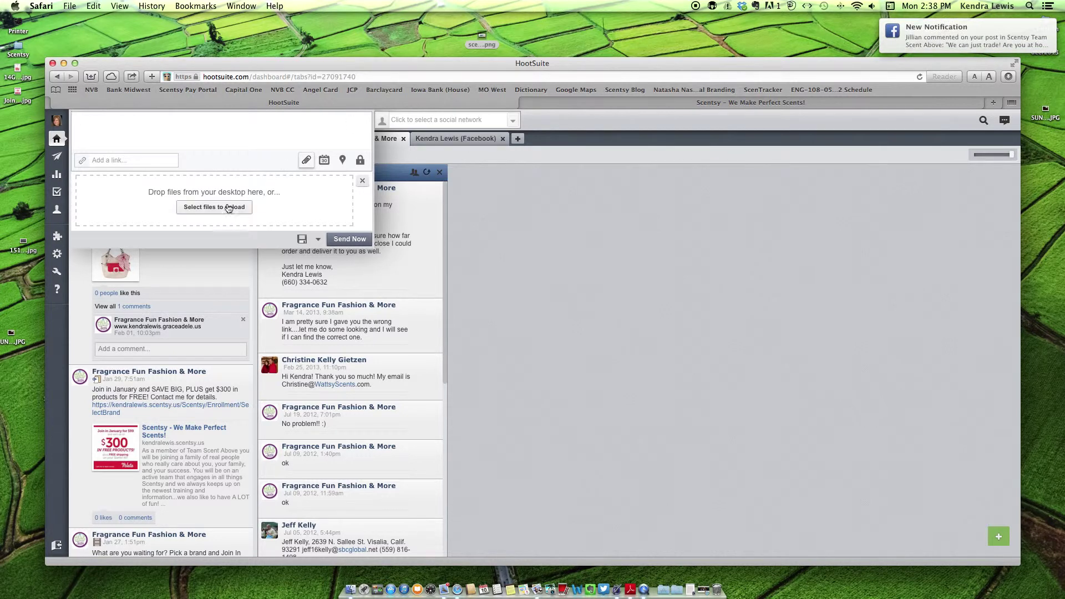
pyautogui.moveTo(482, 38); pyautogui.dragTo(235, 184)
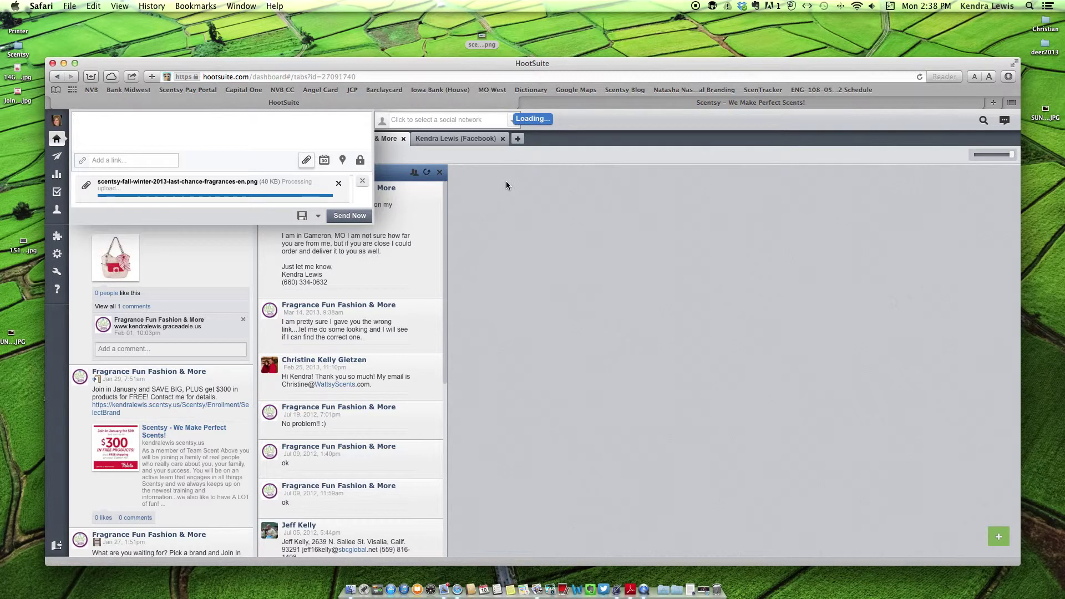
pyautogui.write('Be')
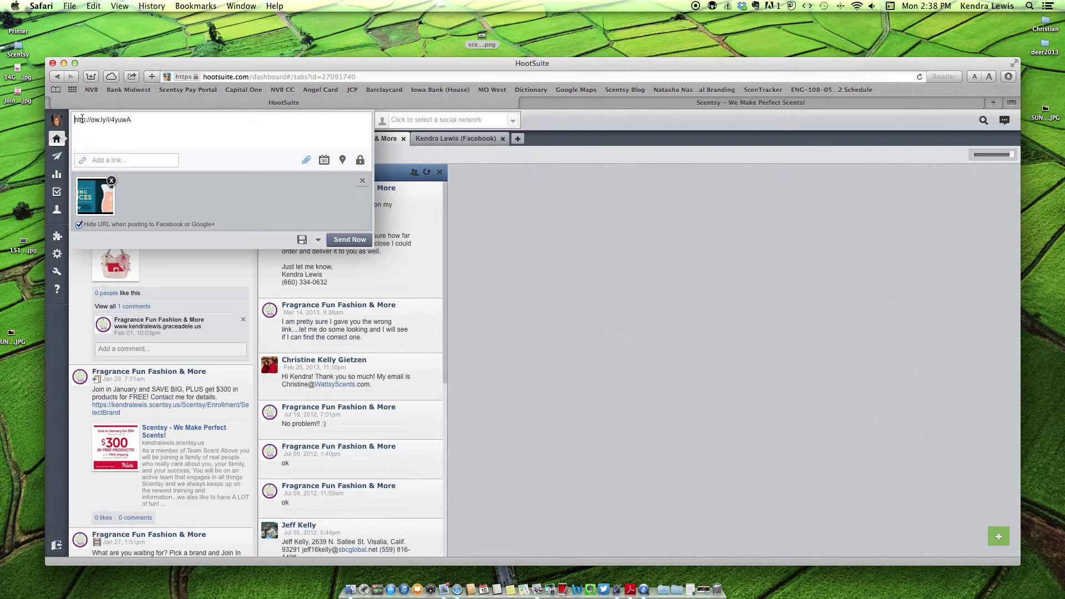
pyautogui.moveTo(142, 120); pyautogui.dragTo(74, 120)
# - Delete the auto-inserted image link and copy the open party's shop page address from Scentsy
pyautogui.press('BackSpace')
pyautogui.click(668, 103)
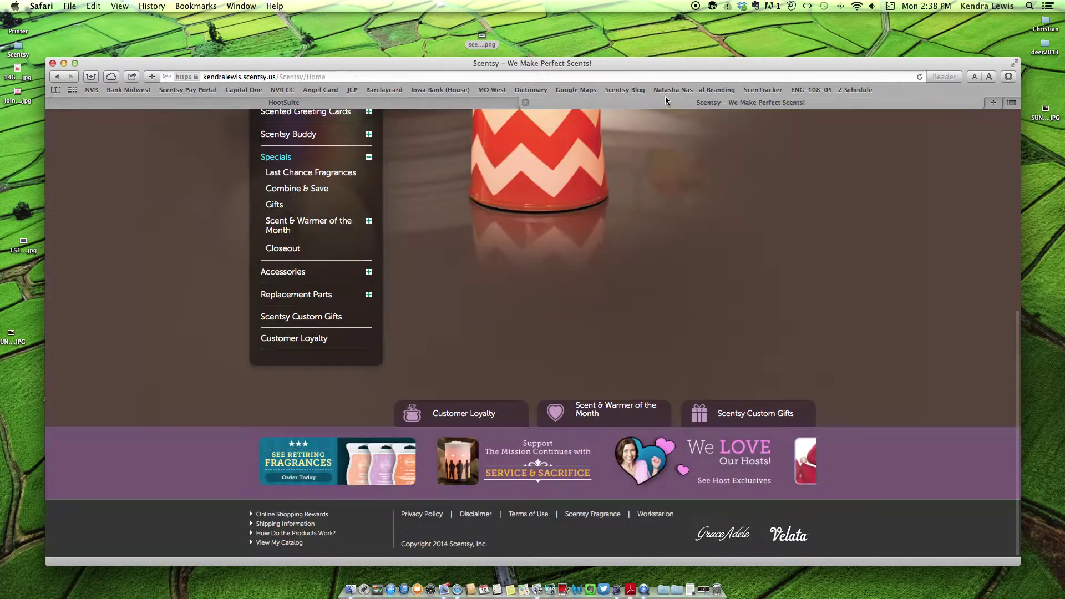
pyautogui.scroll(10, 524, 277)
pyautogui.click(526, 154)
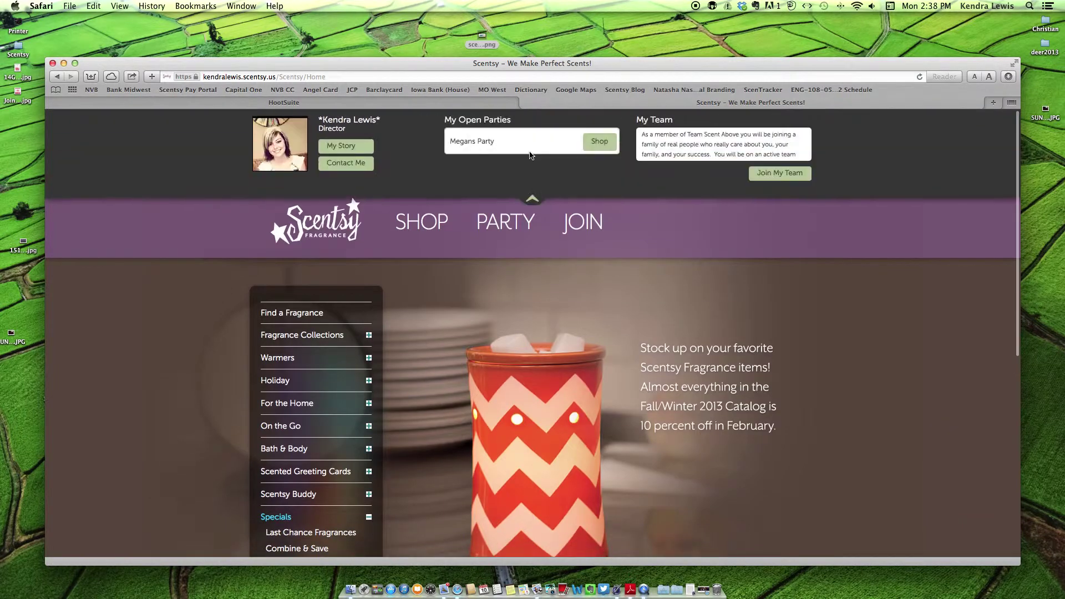
pyautogui.click(599, 145)
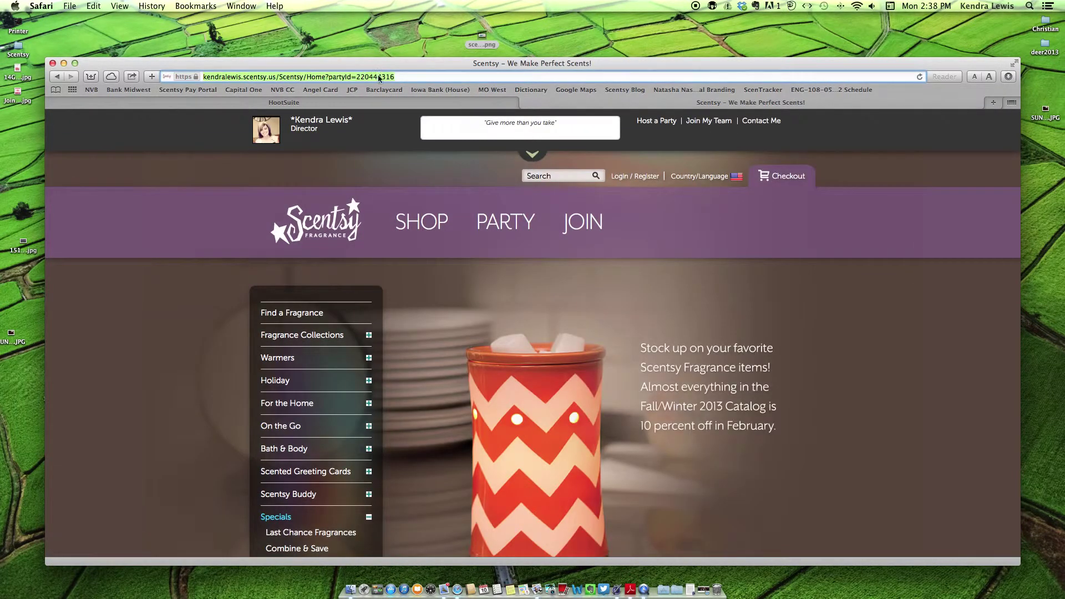
pyautogui.rightClick(380, 78)
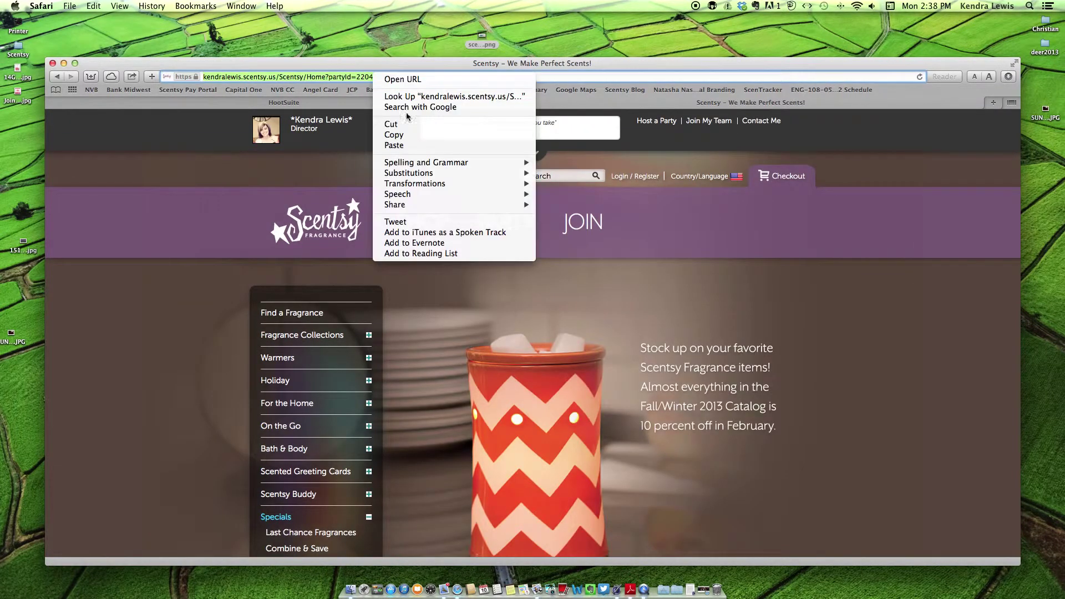
pyautogui.click(488, 135)
pyautogui.click(372, 105)
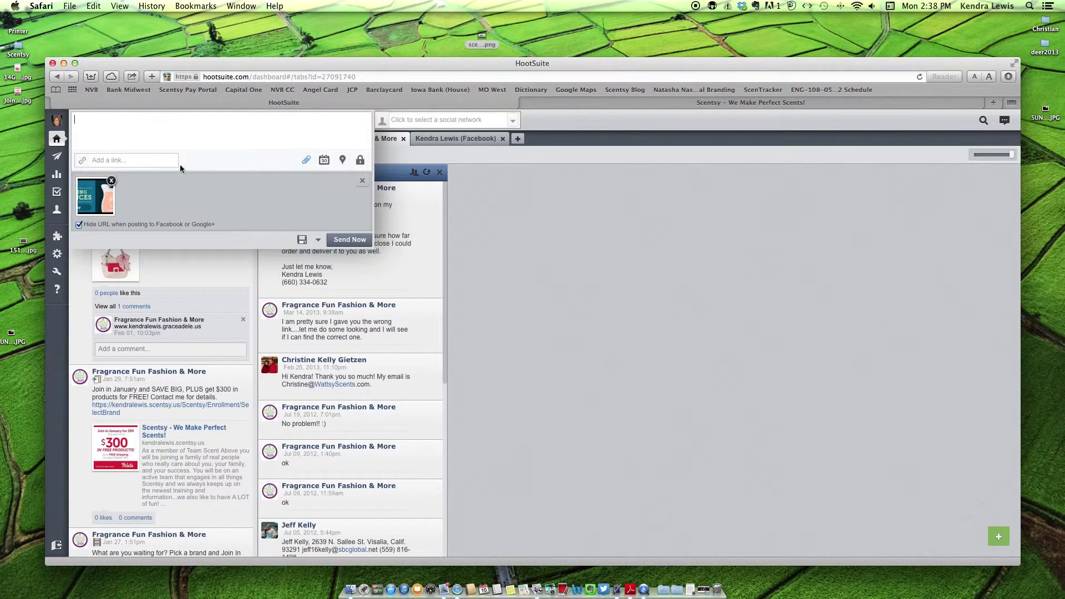
pyautogui.rightClick(148, 162)
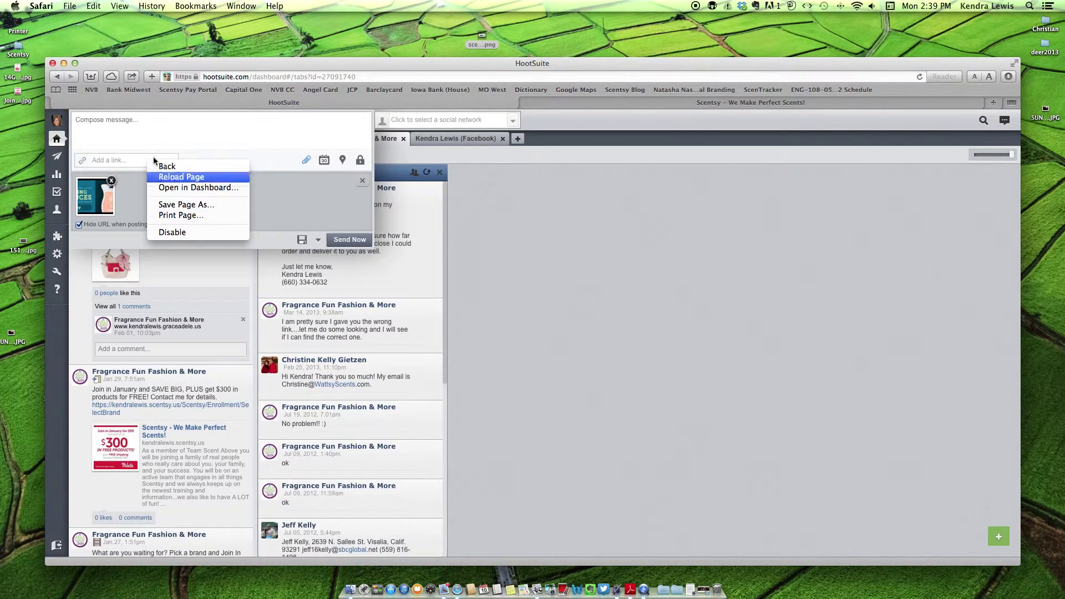
# - Paste the party shop address into the post's link field
pyautogui.click(119, 163)
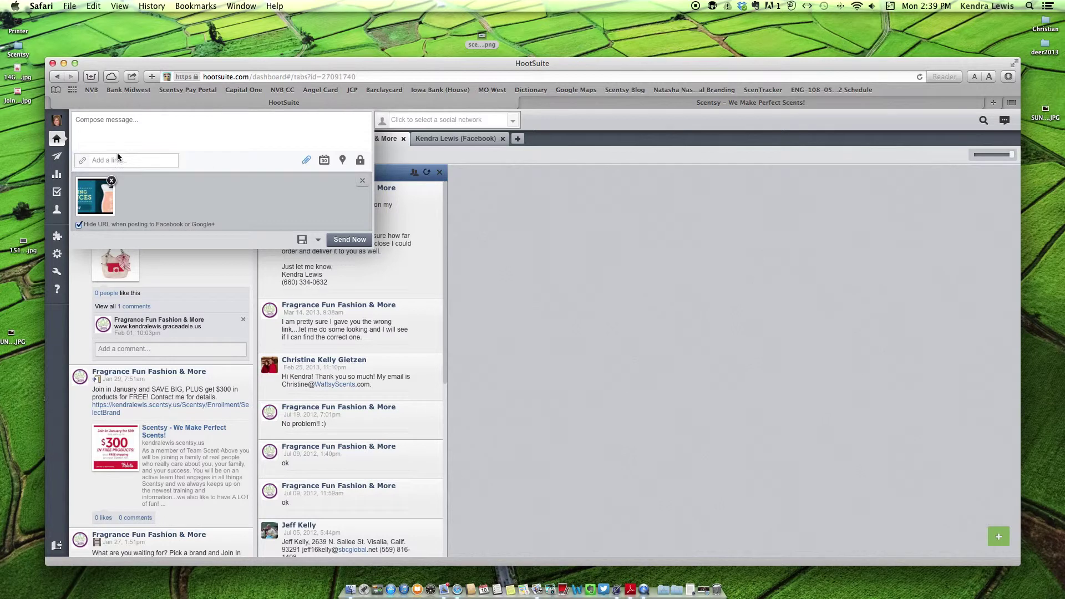
pyautogui.click(118, 159)
pyautogui.click(93, 6)
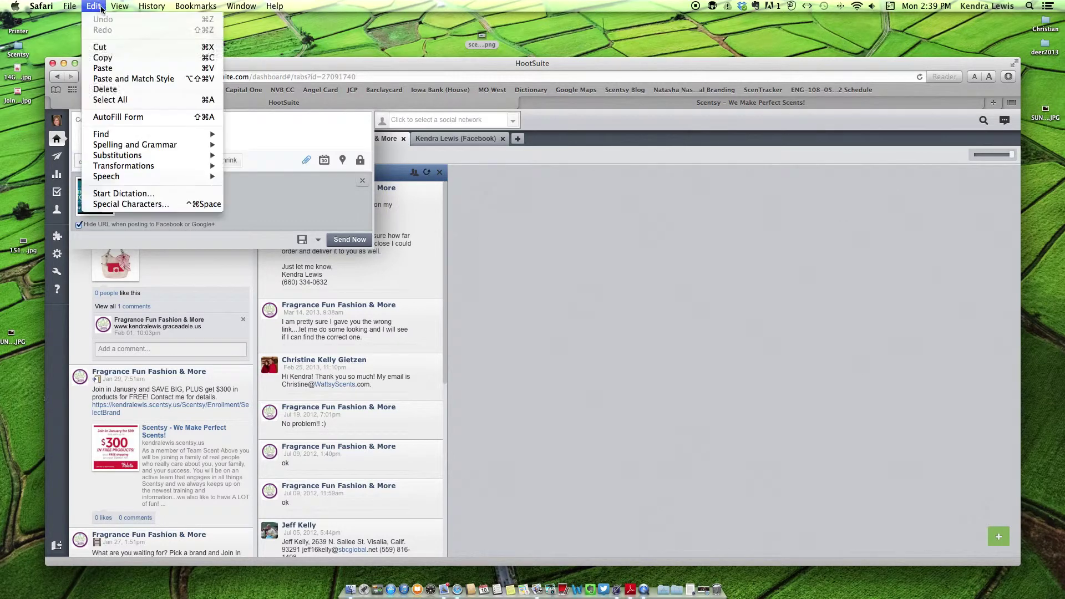
pyautogui.click(101, 66)
# - Type the retiring-fragrances 10% off message and shrink the link onto its own line
pyautogui.click(158, 123)
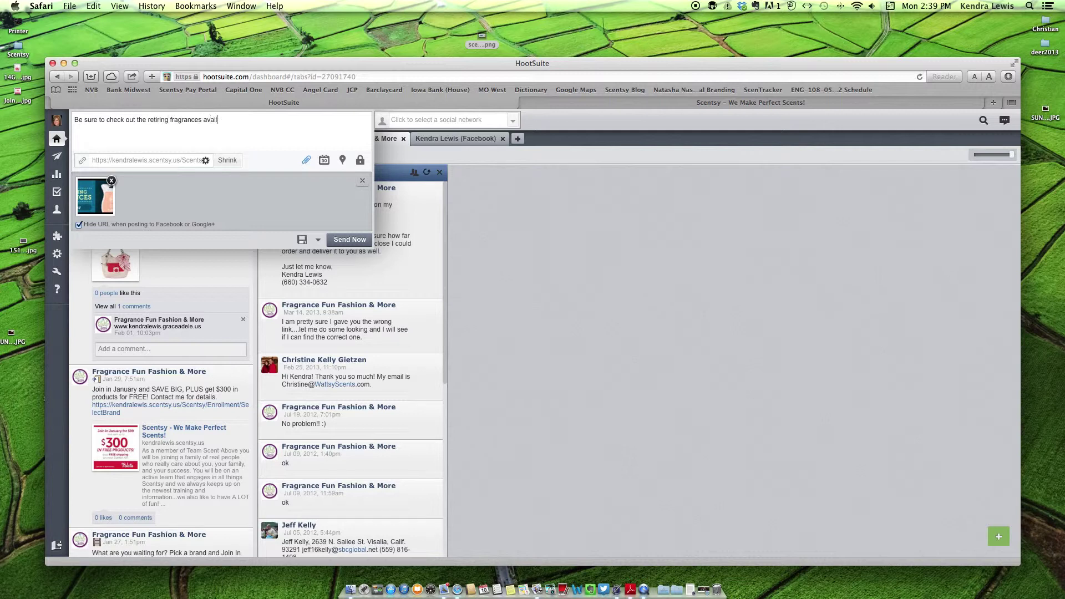
pyautogui.write('now')
pyautogui.write('while ')
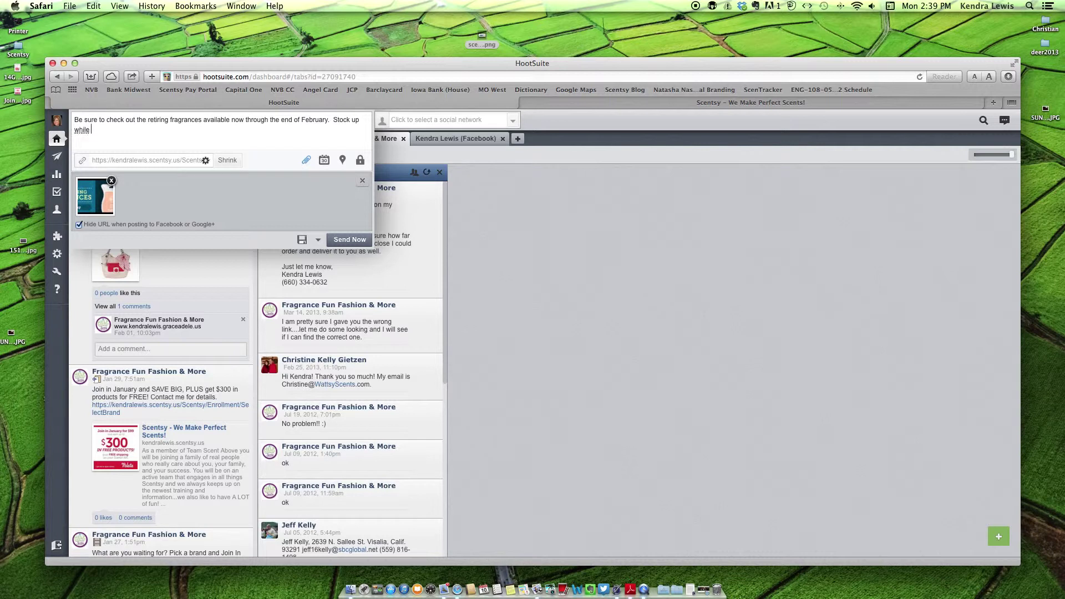
pyautogui.write('h')
pyautogui.click(227, 161)
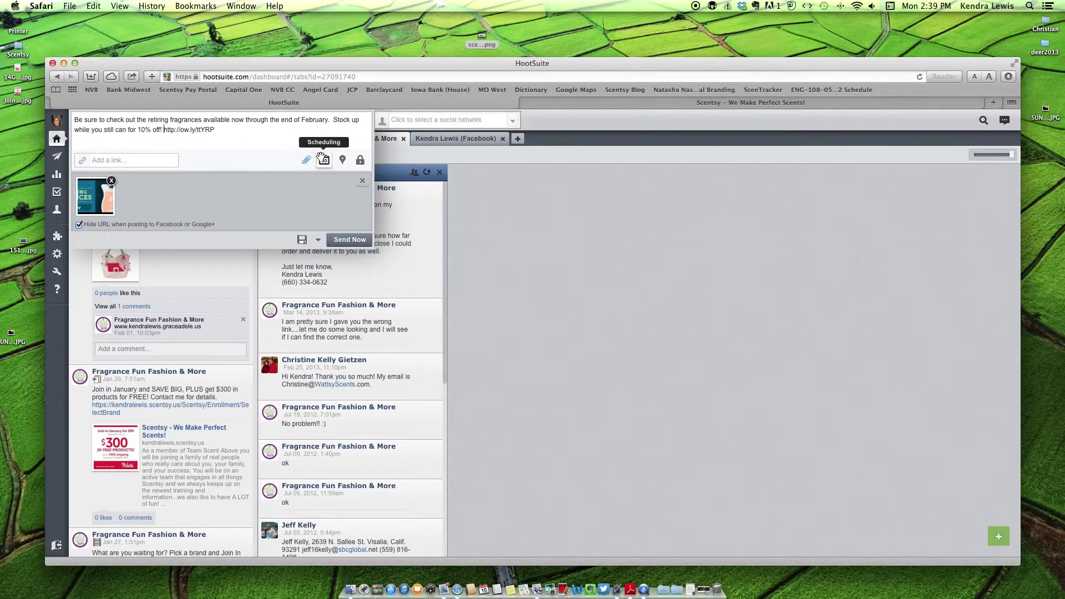
pyautogui.press('Return')
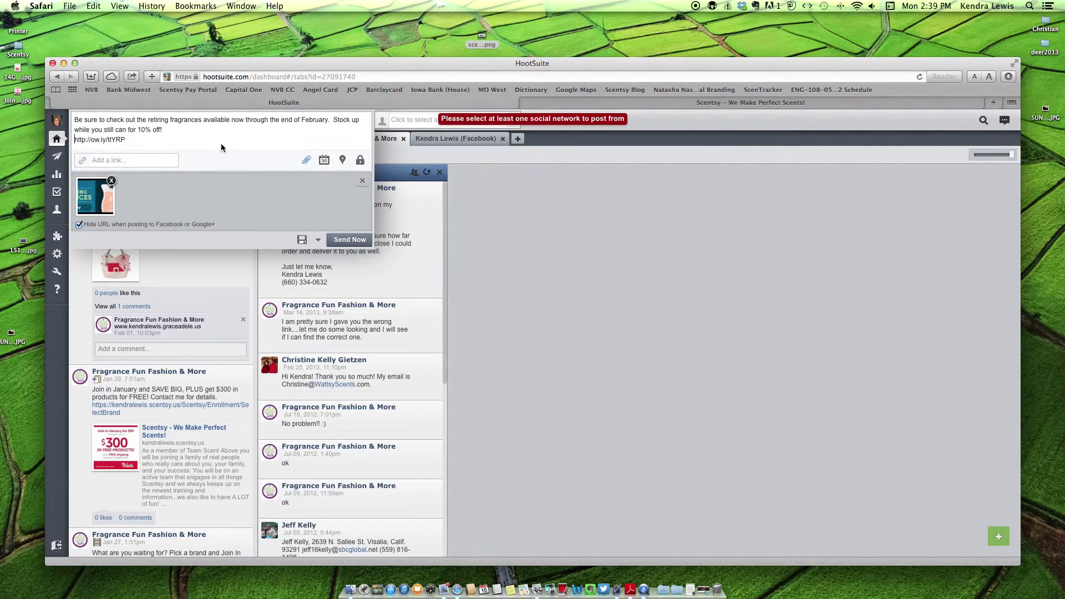
# - Set the post's scheduled time to 2014-02-10 with minutes at :40 and attempt scheduling
pyautogui.click(324, 161)
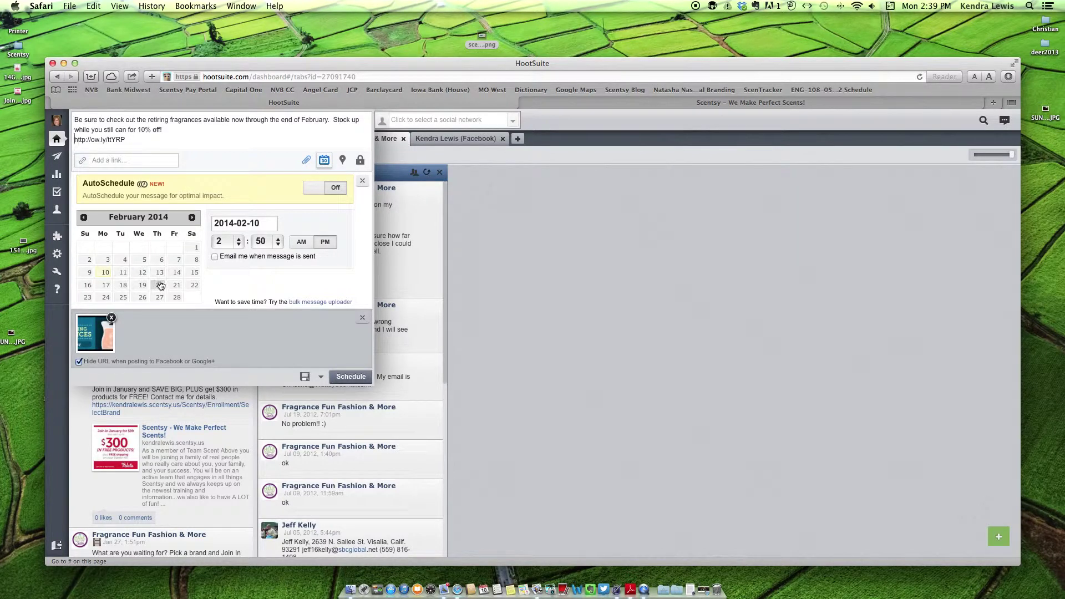
pyautogui.click(278, 244)
pyautogui.click(278, 244)
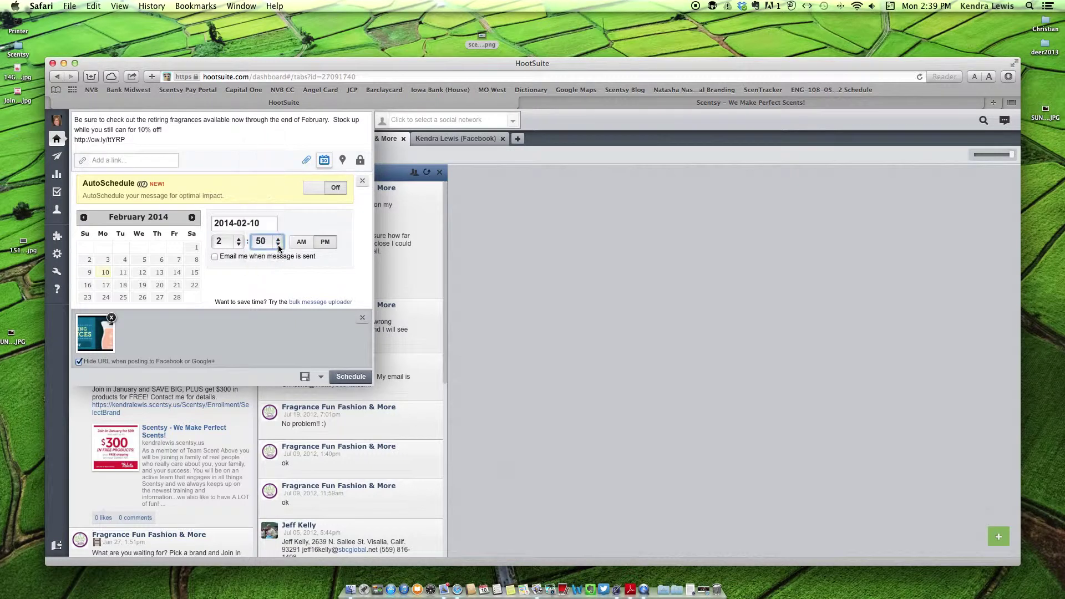
pyautogui.click(278, 244)
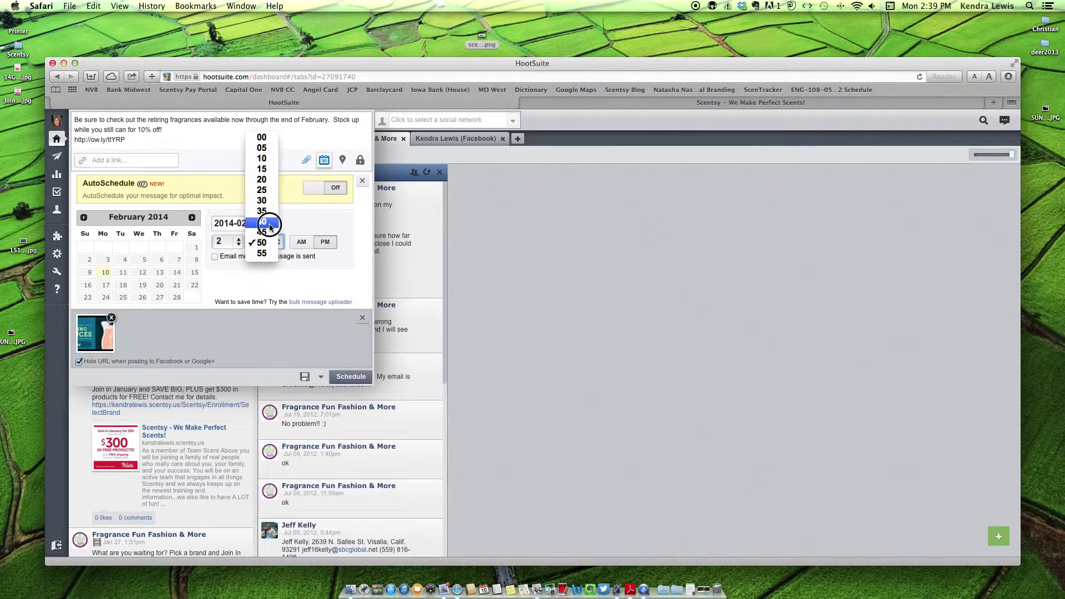
pyautogui.click(270, 226)
pyautogui.click(351, 377)
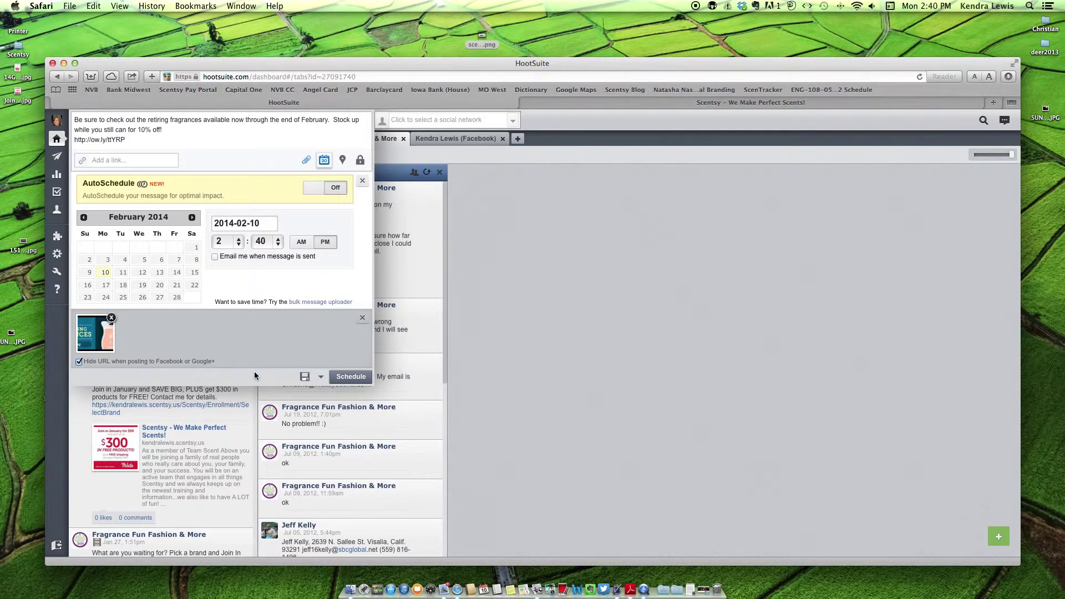
pyautogui.click(338, 377)
# - Select the Fragrance Fun Fashion & More page and schedule the post for 2:50 PM
pyautogui.click(411, 121)
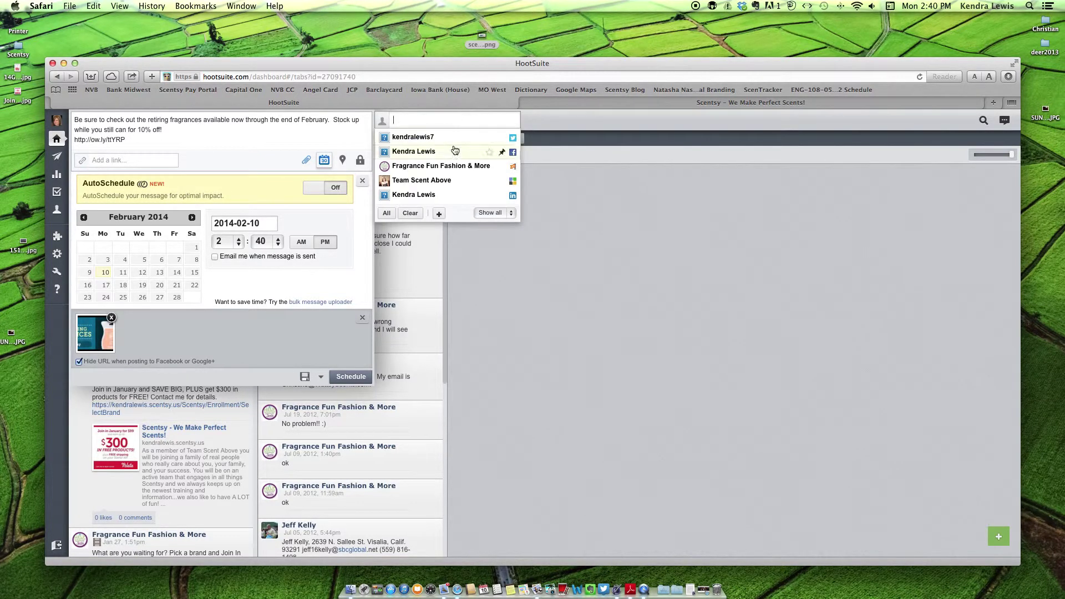
pyautogui.click(450, 166)
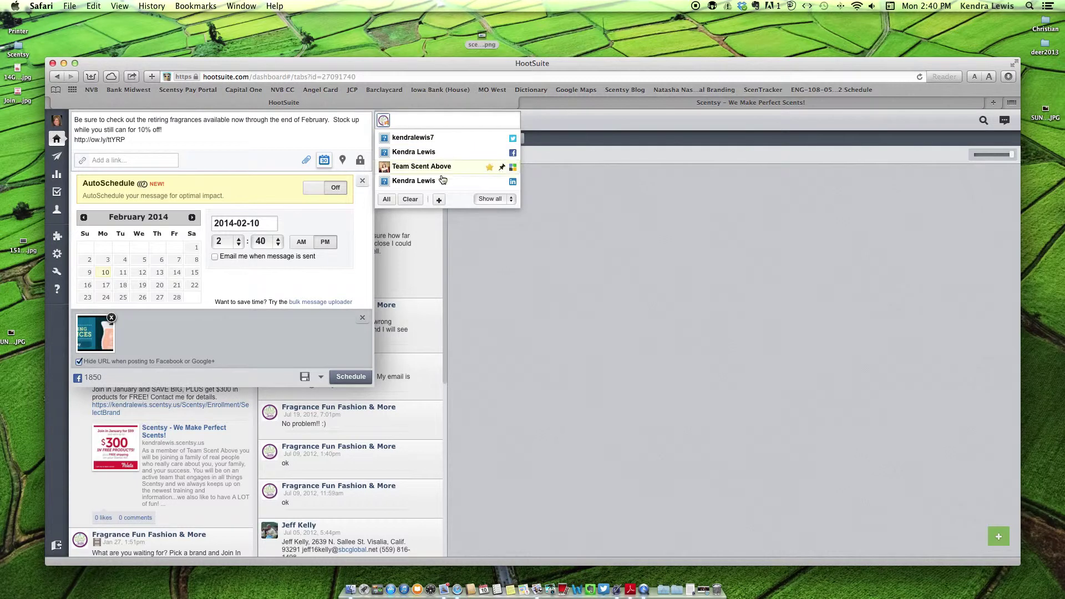
pyautogui.click(348, 376)
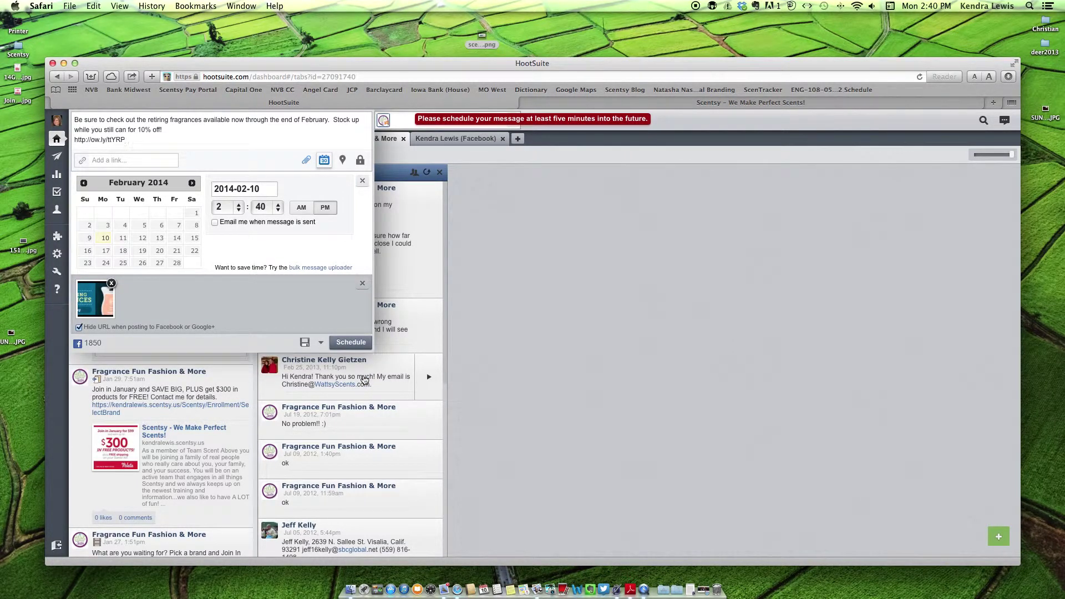
pyautogui.click(279, 207)
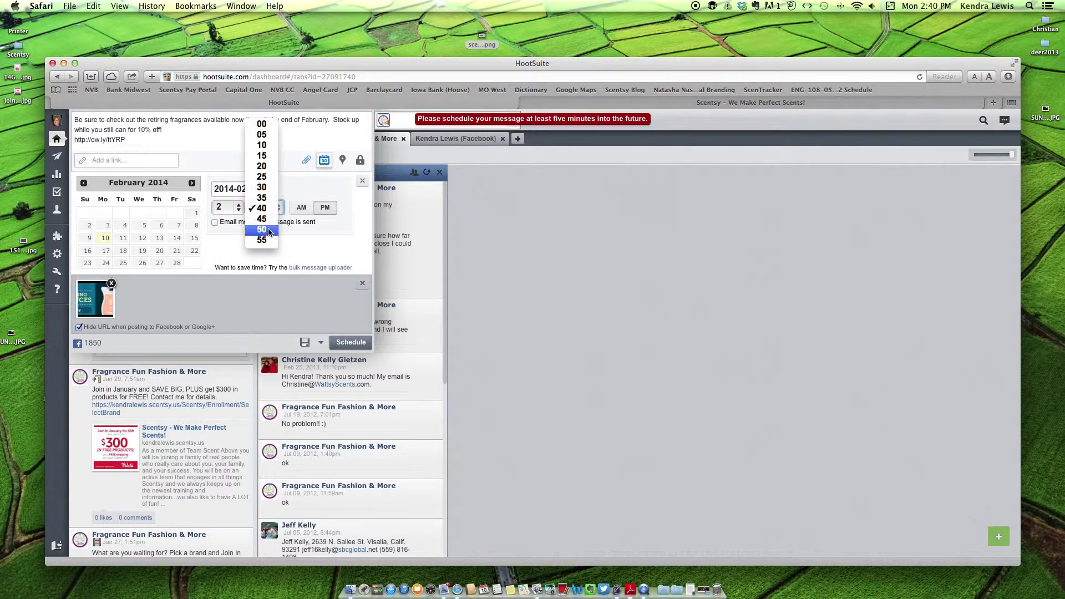
pyautogui.click(261, 218)
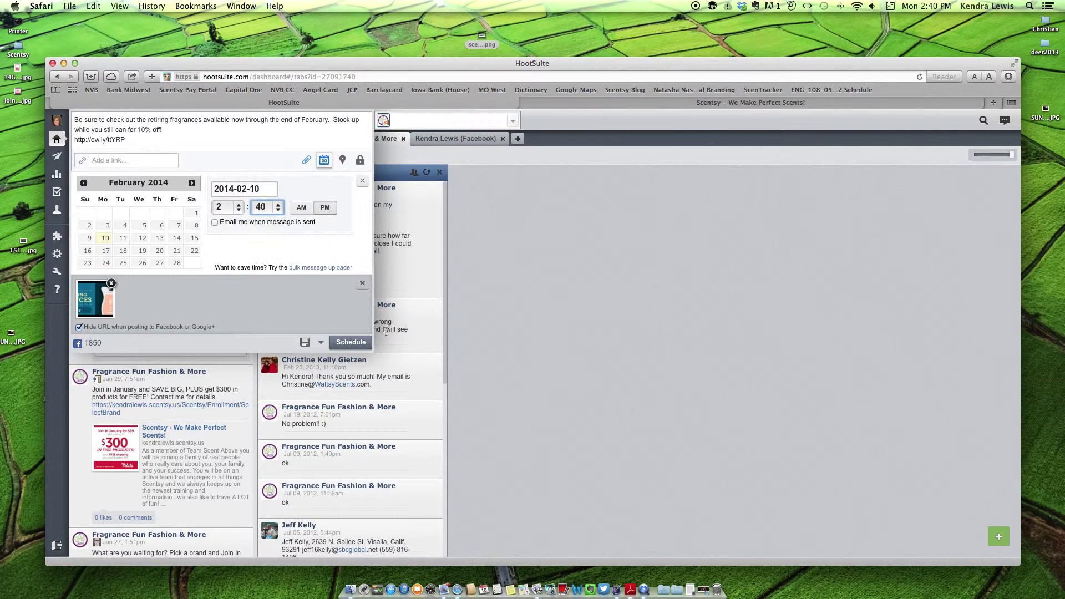
pyautogui.click(351, 342)
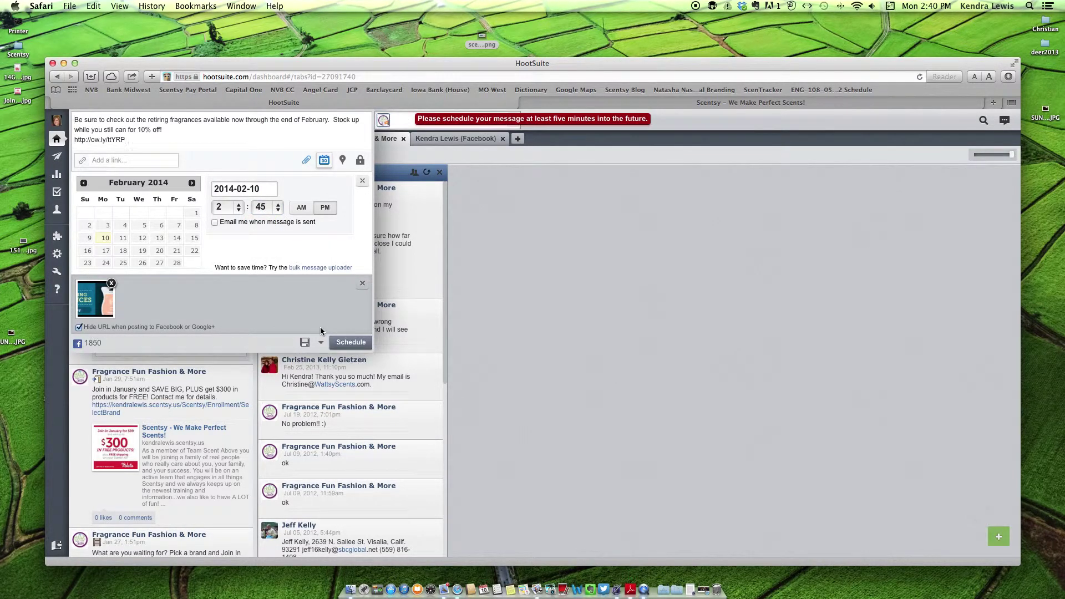
pyautogui.click(271, 209)
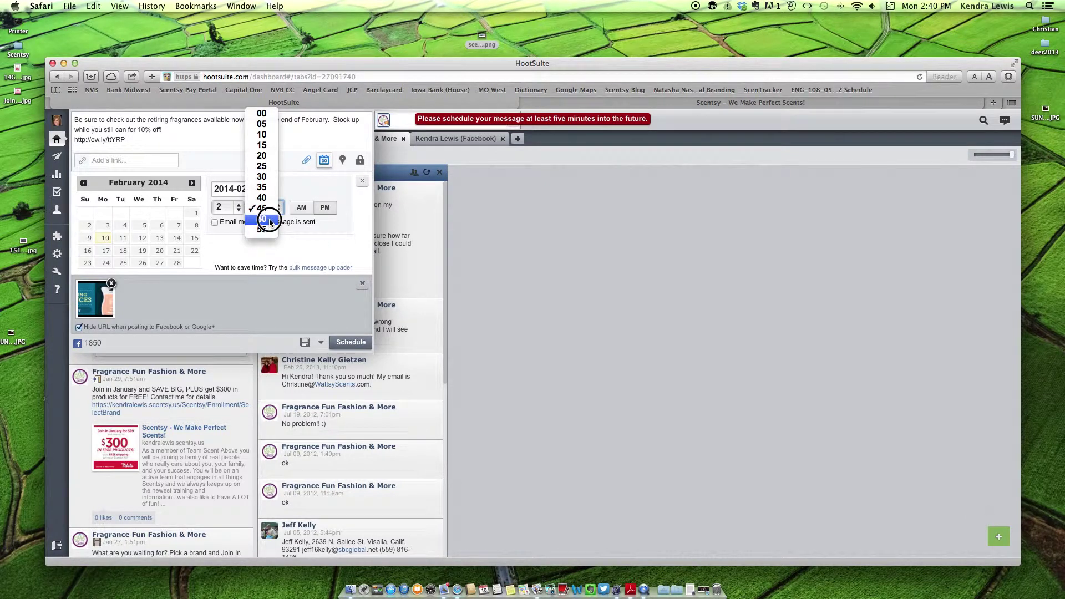
pyautogui.click(263, 220)
pyautogui.click(351, 342)
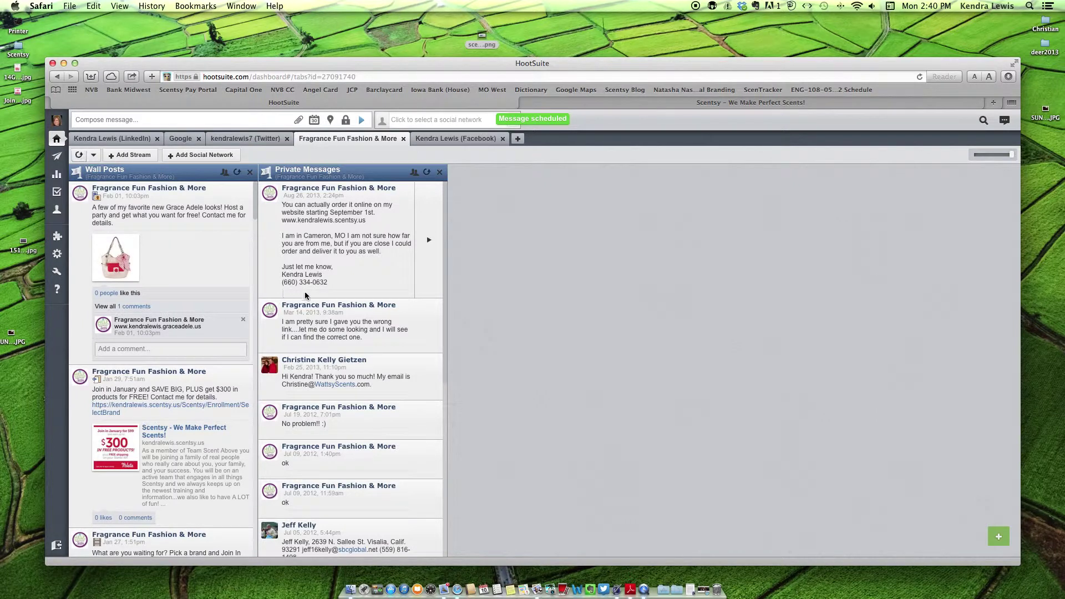
# - Look at Assignments and the analytics report templates, then open Publisher's Past Scheduled posts
pyautogui.click(56, 192)
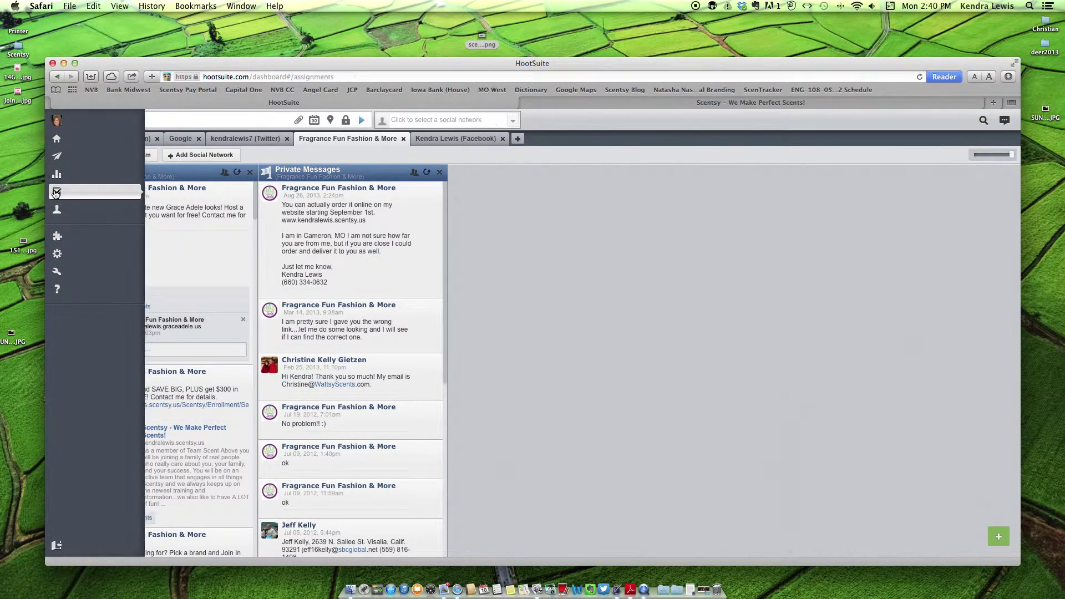
pyautogui.click(55, 174)
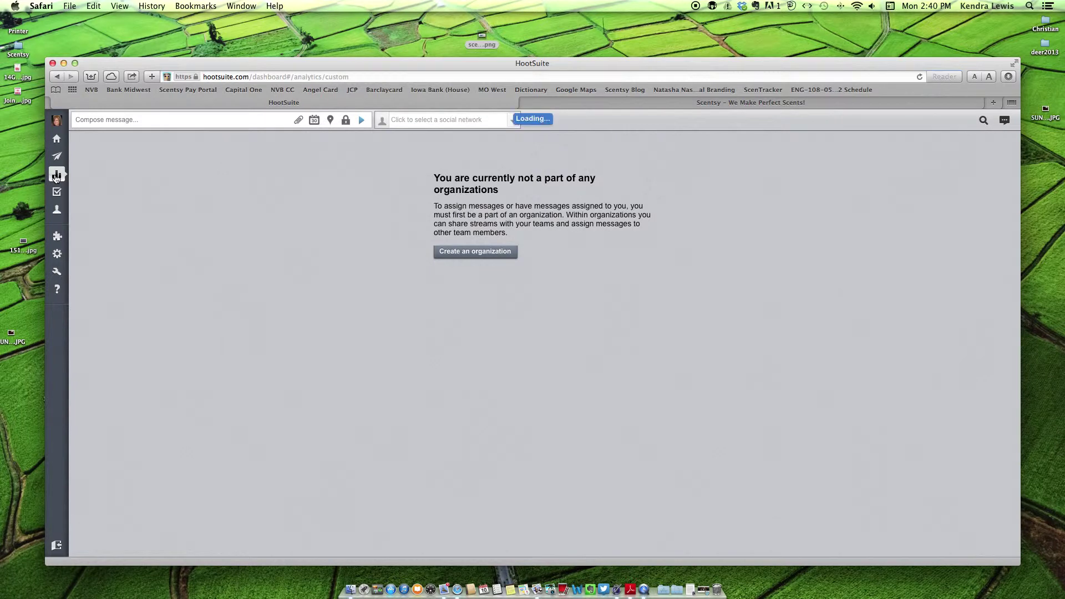
pyautogui.click(53, 158)
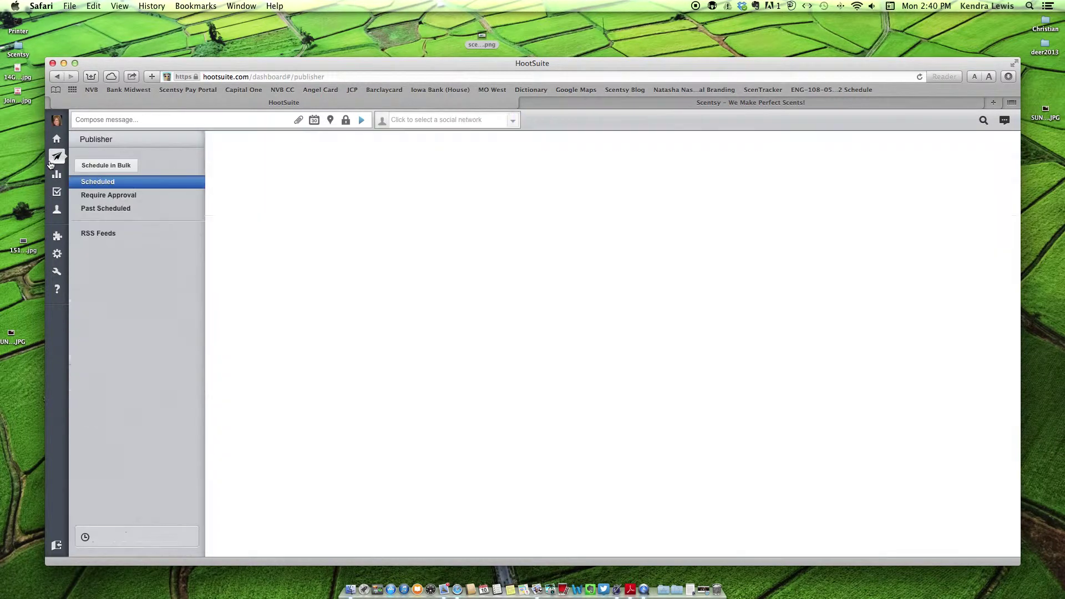
pyautogui.click(119, 189)
pyautogui.moveTo(53, 162)
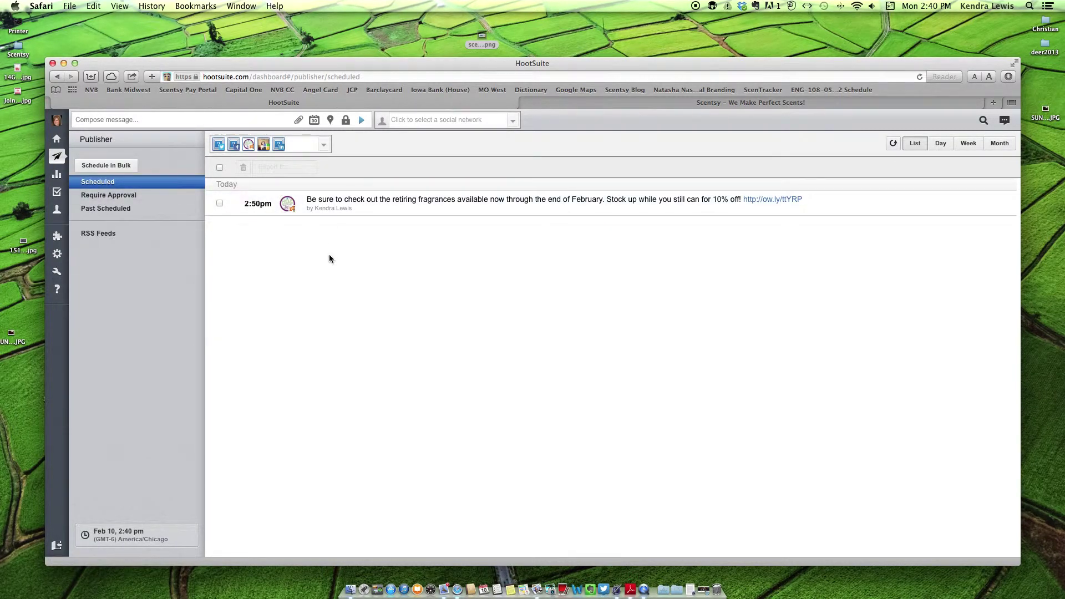
pyautogui.click(132, 210)
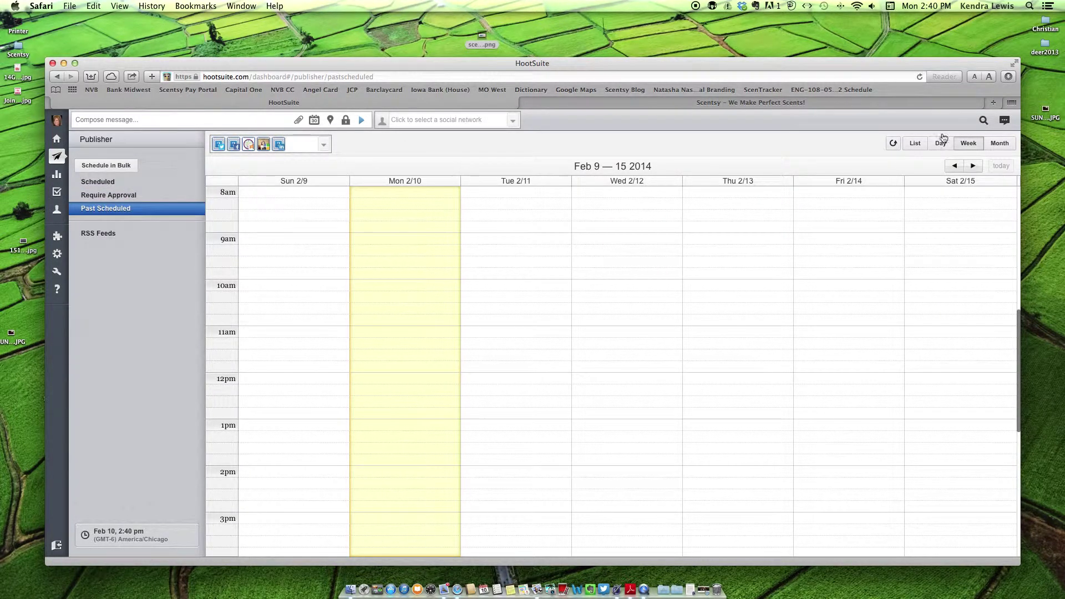
# - Step the Past Scheduled calendar back several weeks, then forward two weeks
pyautogui.click(954, 166)
pyautogui.click(954, 166)
pyautogui.click(953, 166)
pyautogui.click(954, 166)
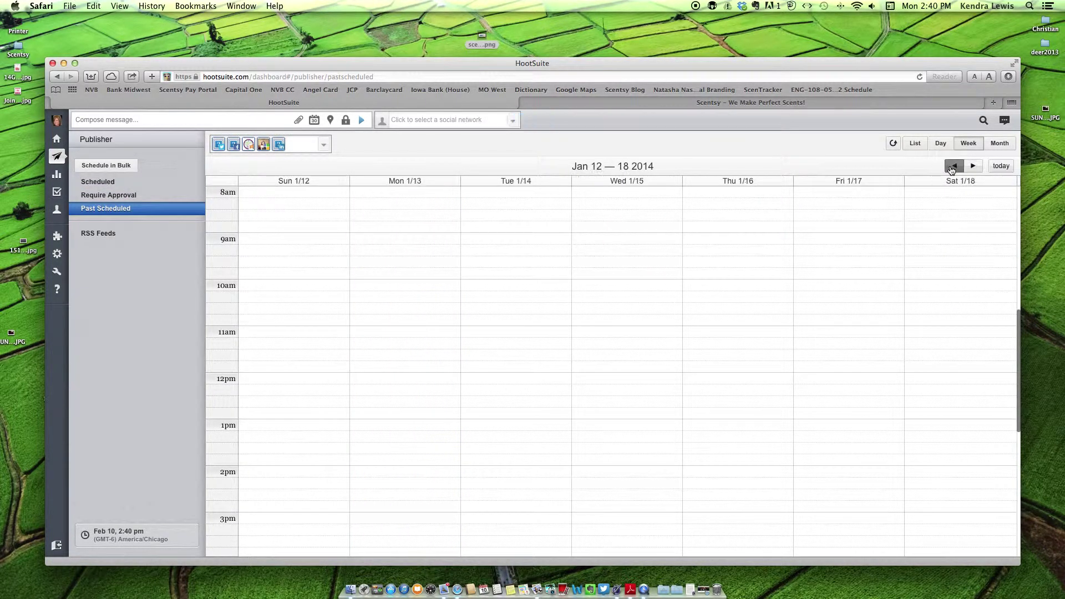
pyautogui.tripleClick(953, 167)
pyautogui.tripleClick(952, 167)
pyautogui.doubleClick(953, 167)
pyautogui.doubleClick(953, 168)
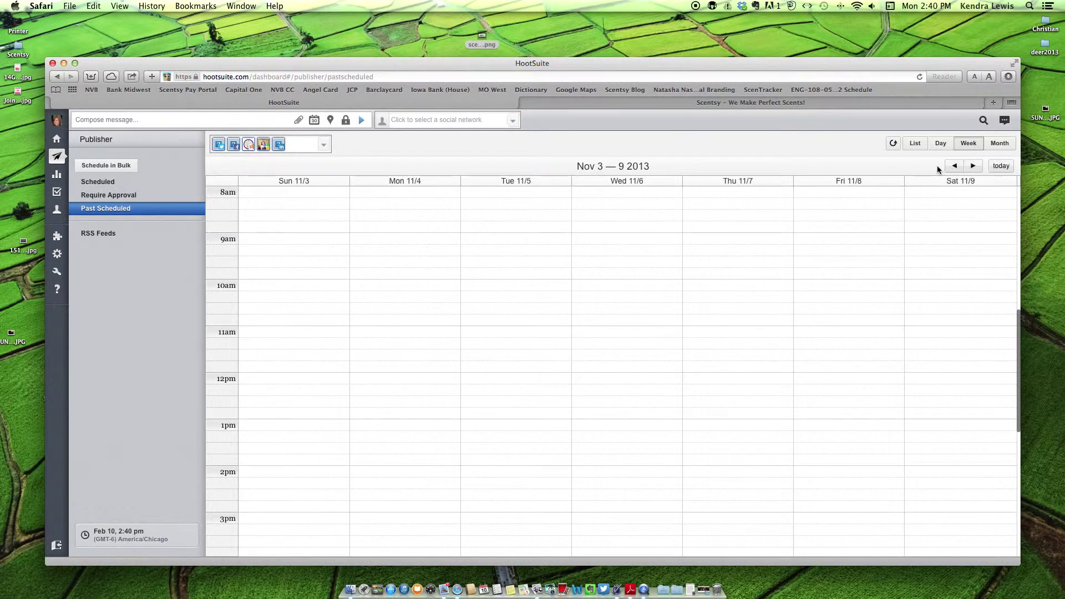
pyautogui.click(972, 166)
pyautogui.click(973, 166)
# - Switch to month view and browse October 2013 through April 2014, settling on January 2014
pyautogui.click(999, 143)
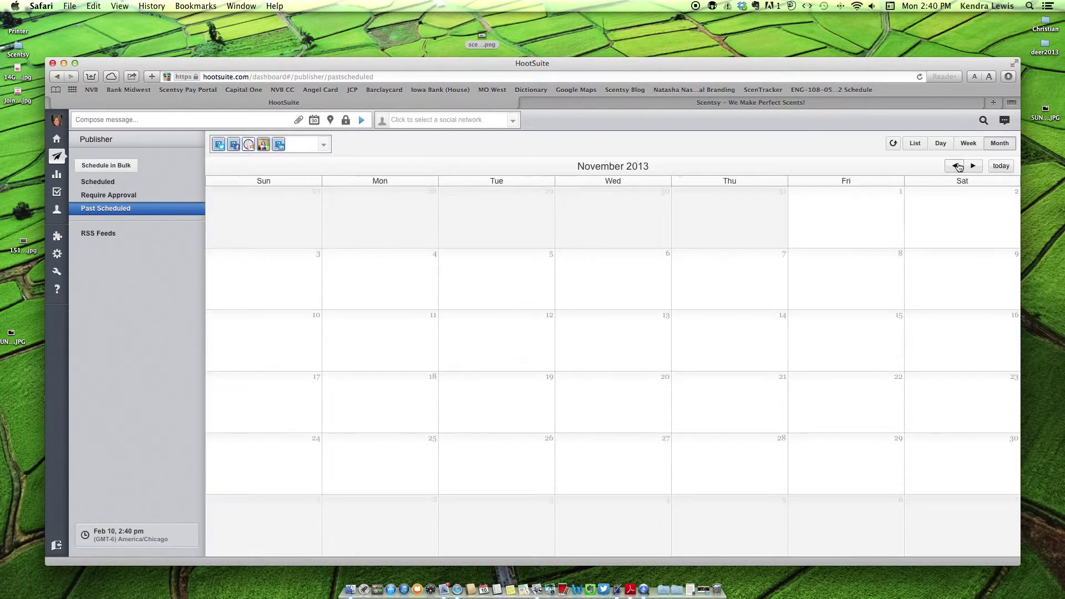
pyautogui.click(953, 166)
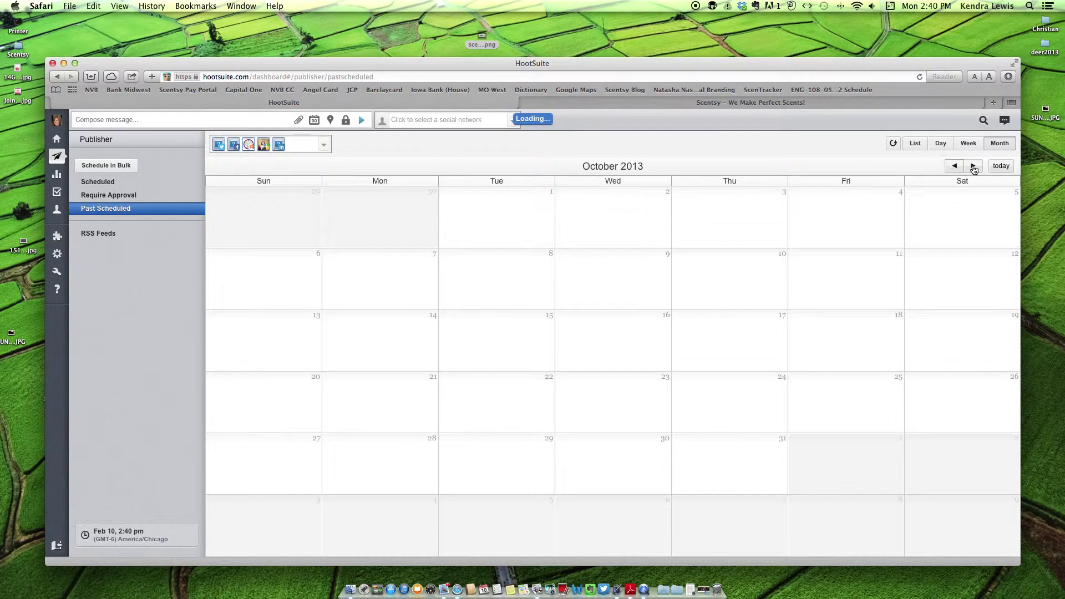
pyautogui.tripleClick(974, 166)
pyautogui.click(974, 166)
pyautogui.click(973, 166)
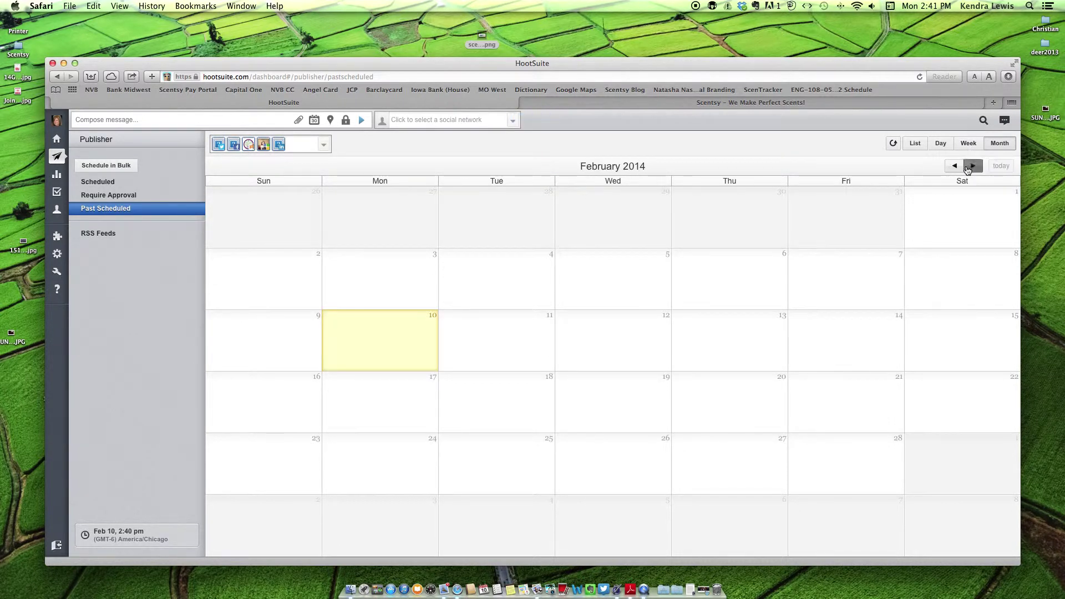
pyautogui.click(973, 166)
pyautogui.click(954, 166)
pyautogui.click(954, 165)
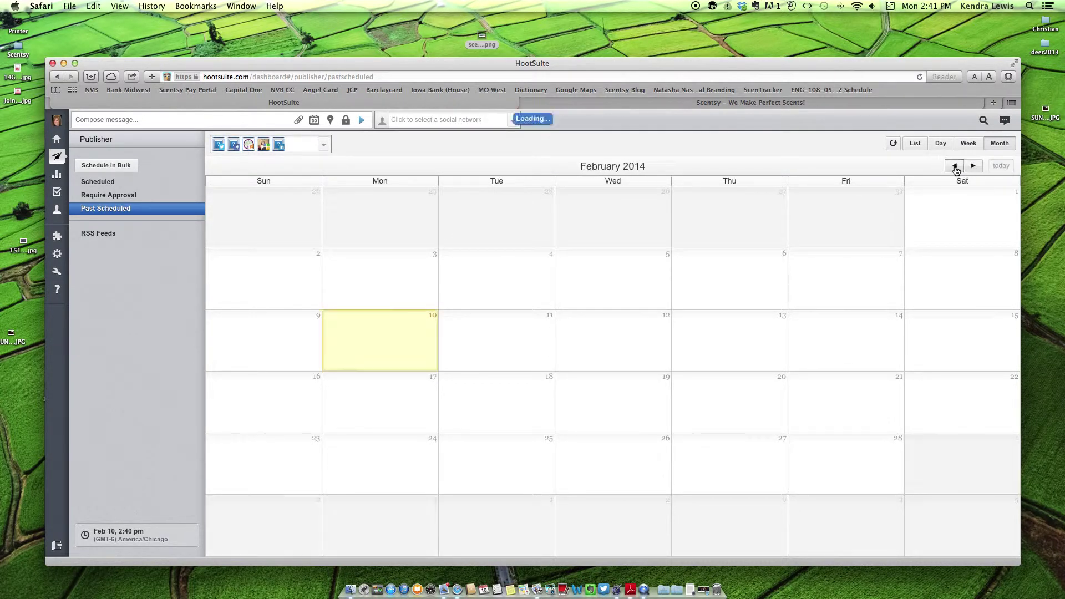
pyautogui.click(953, 166)
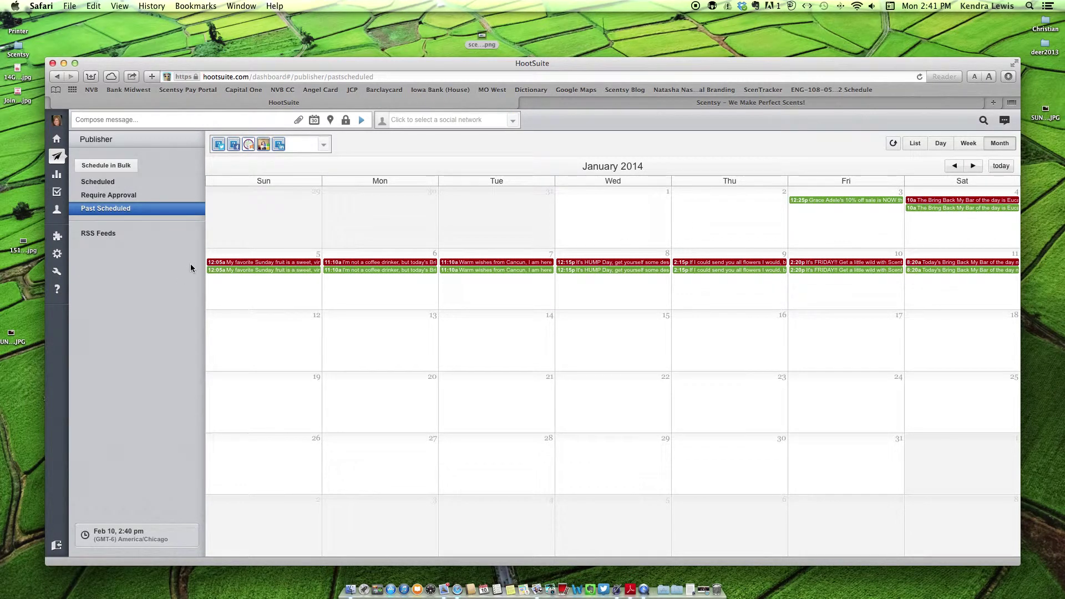
pyautogui.click(541, 262)
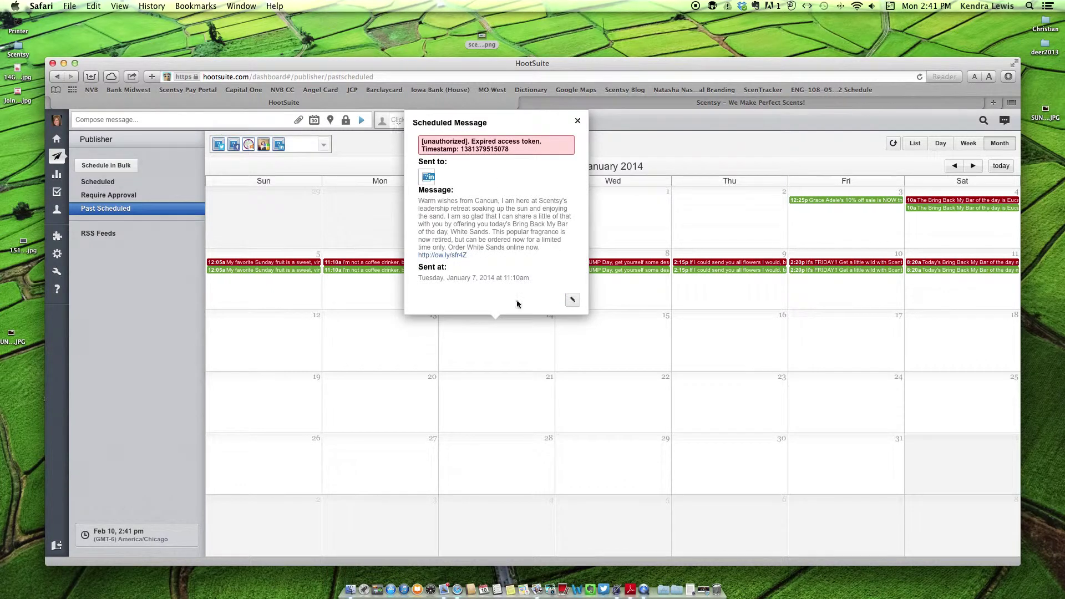
pyautogui.click(573, 300)
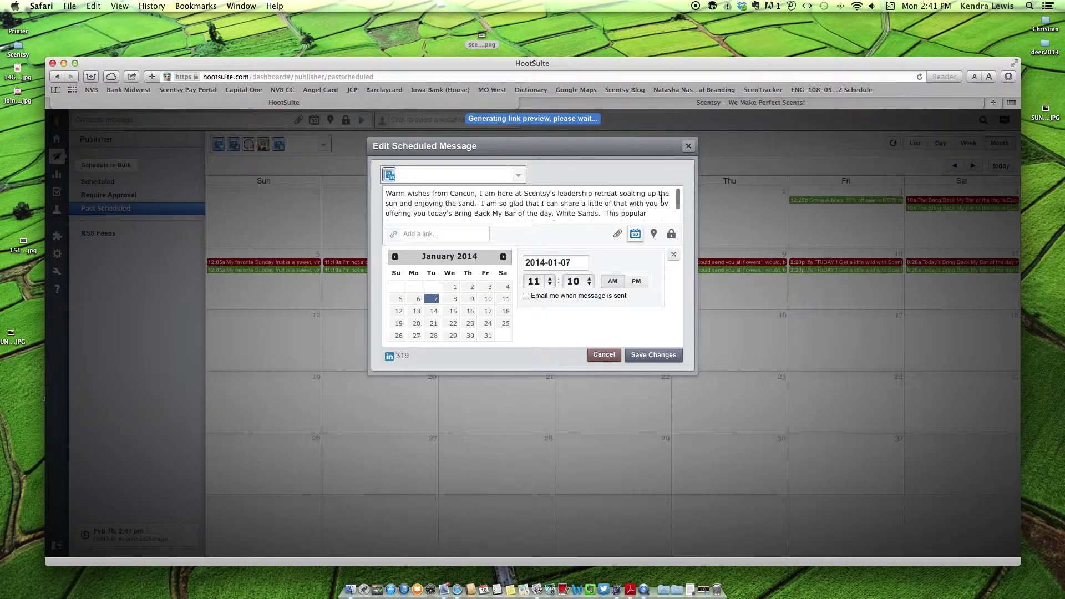
pyautogui.click(688, 146)
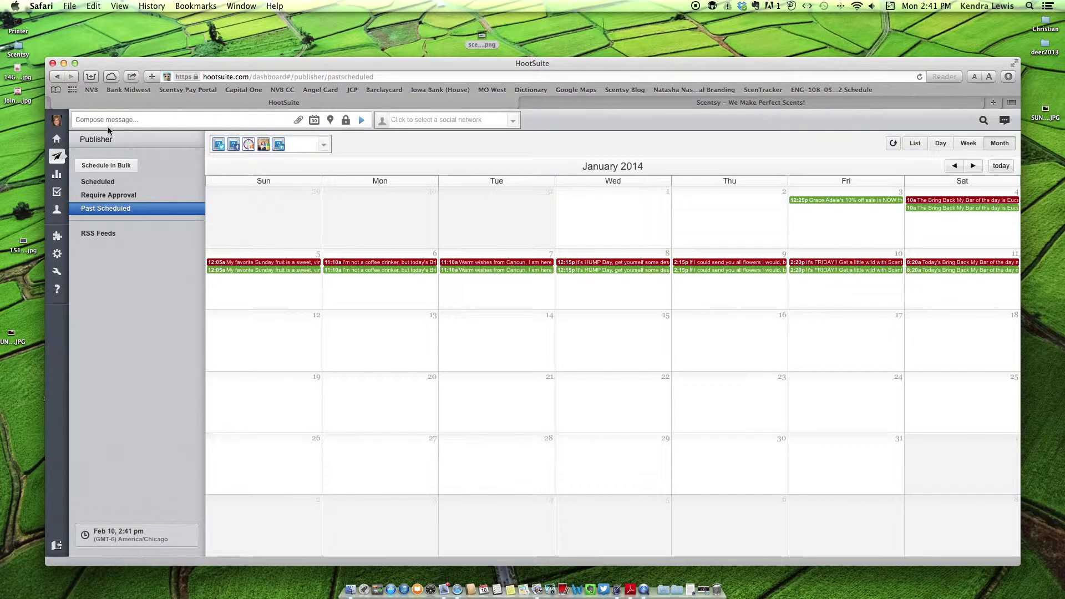
pyautogui.click(123, 118)
# - Open the retiring fragrances page from the Scentsy shop's See Retiring Fragrances banner
pyautogui.click(570, 102)
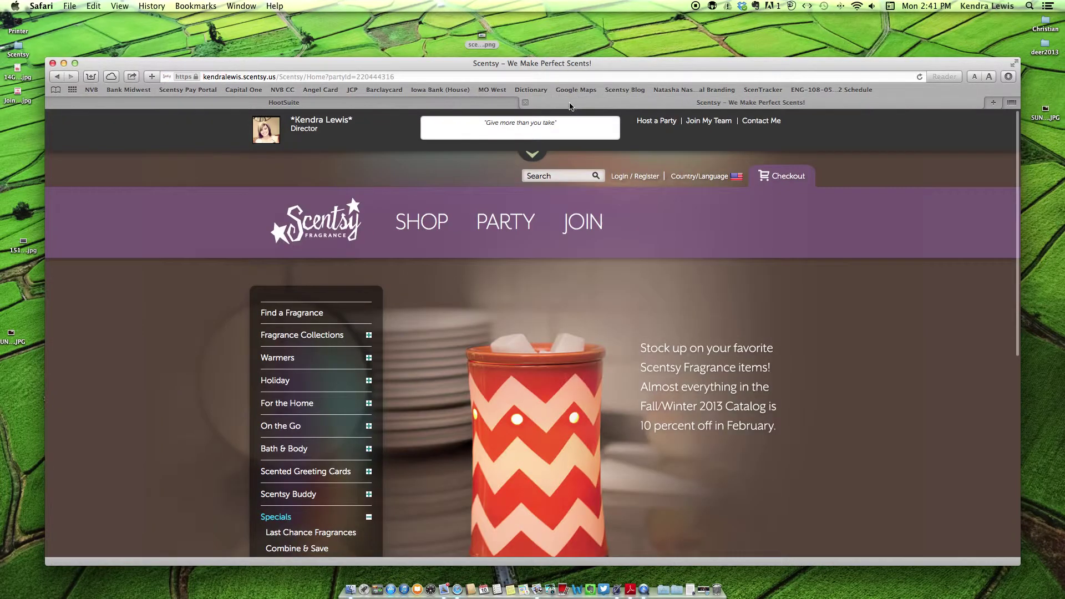
pyautogui.scroll(-1, 636, 370)
pyautogui.scroll(-5, 636, 370)
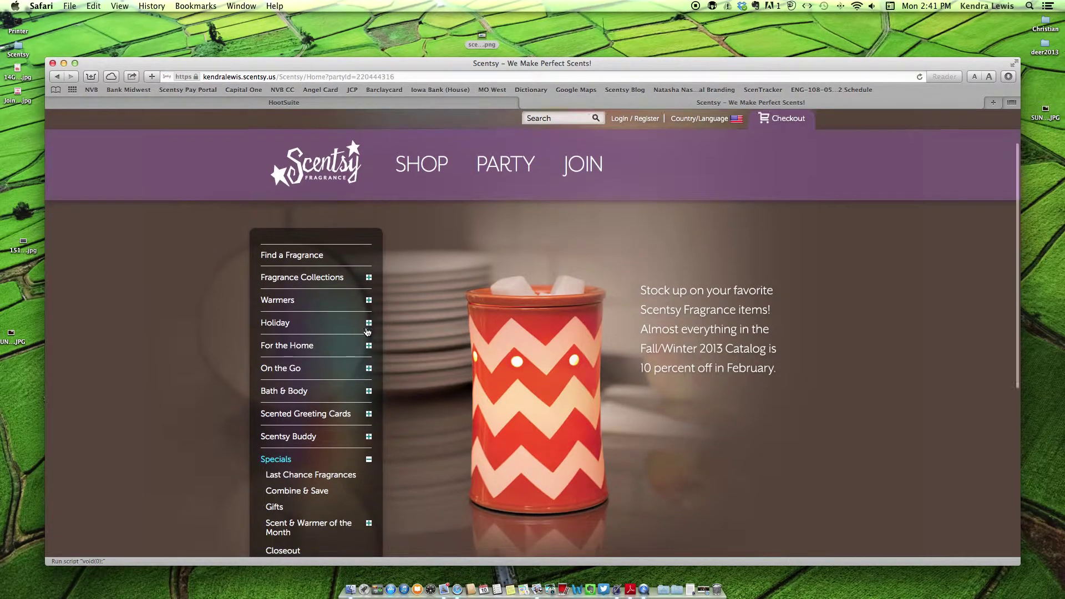
pyautogui.scroll(-1, 366, 332)
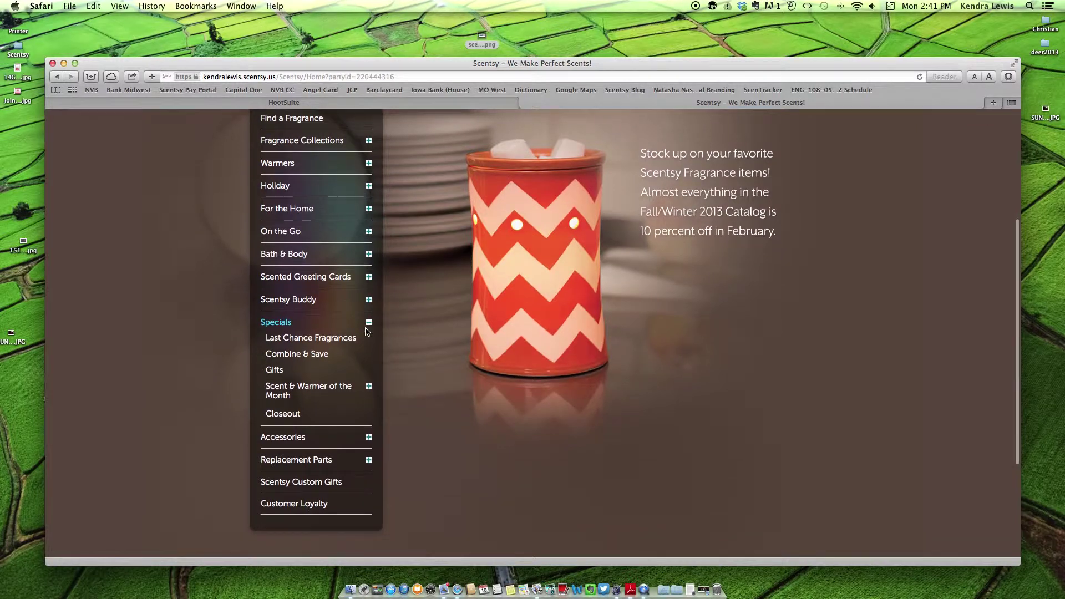
pyautogui.scroll(-6, 370, 332)
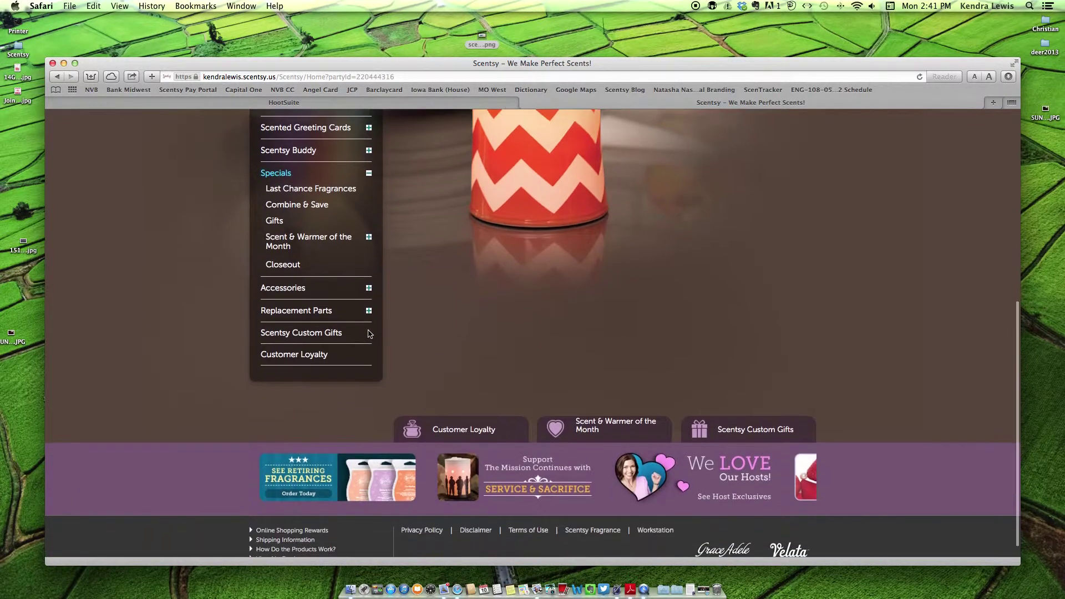
pyautogui.click(345, 482)
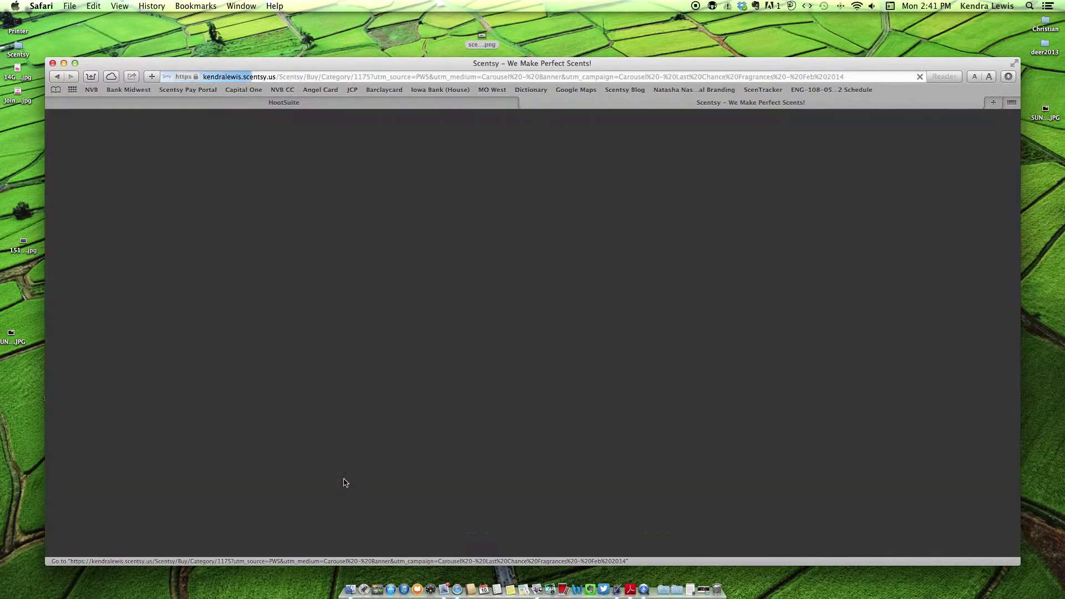
# - Open the Love Story Scentsy Bar page and drag its product image to the desktop
pyautogui.scroll(-15, 559, 361)
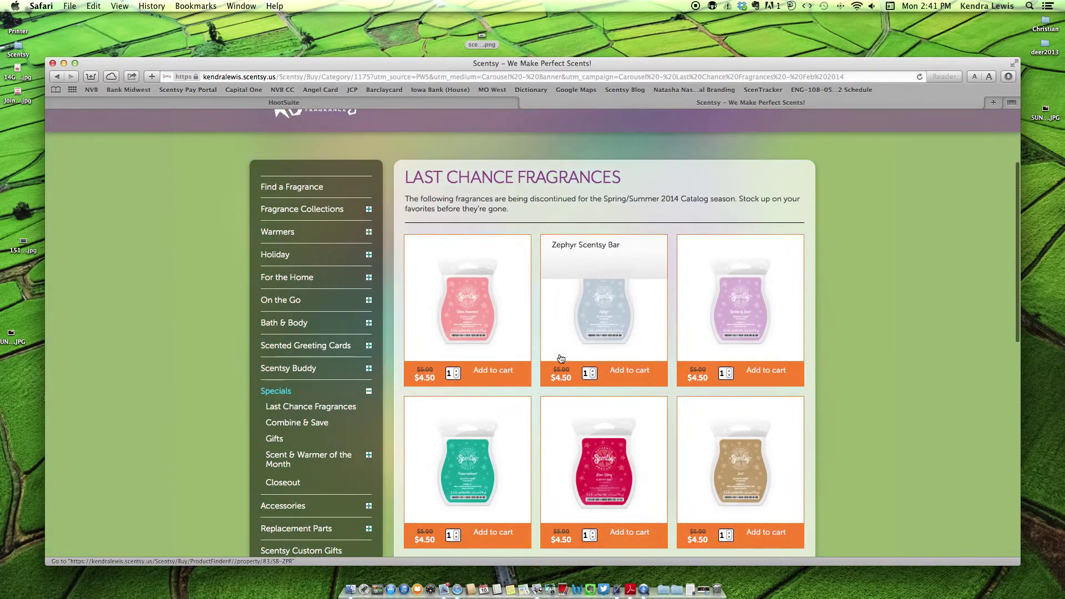
pyautogui.scroll(8, 559, 358)
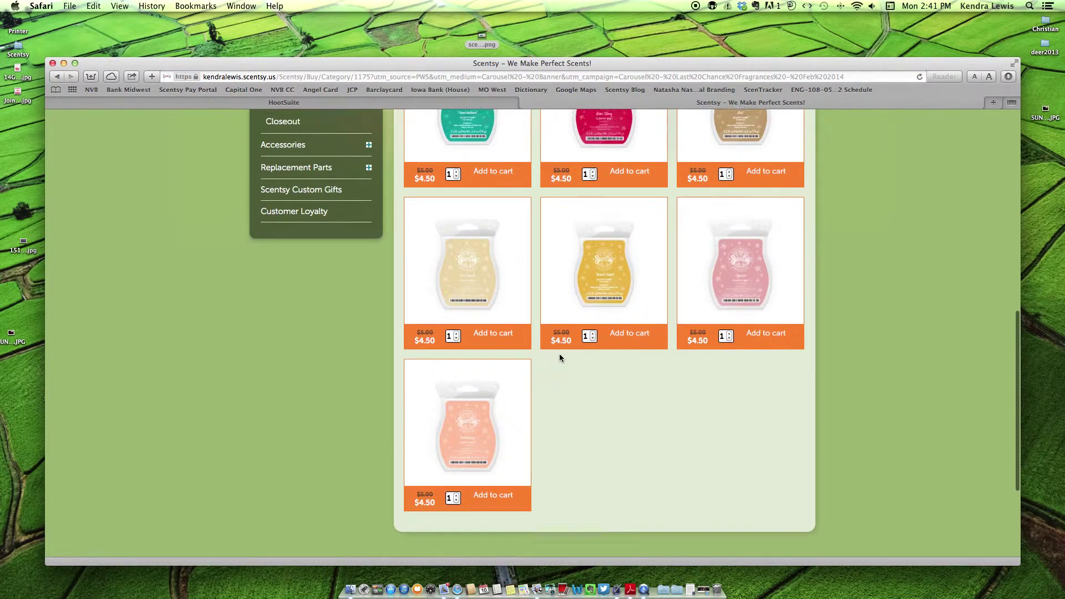
pyautogui.scroll(5, 561, 360)
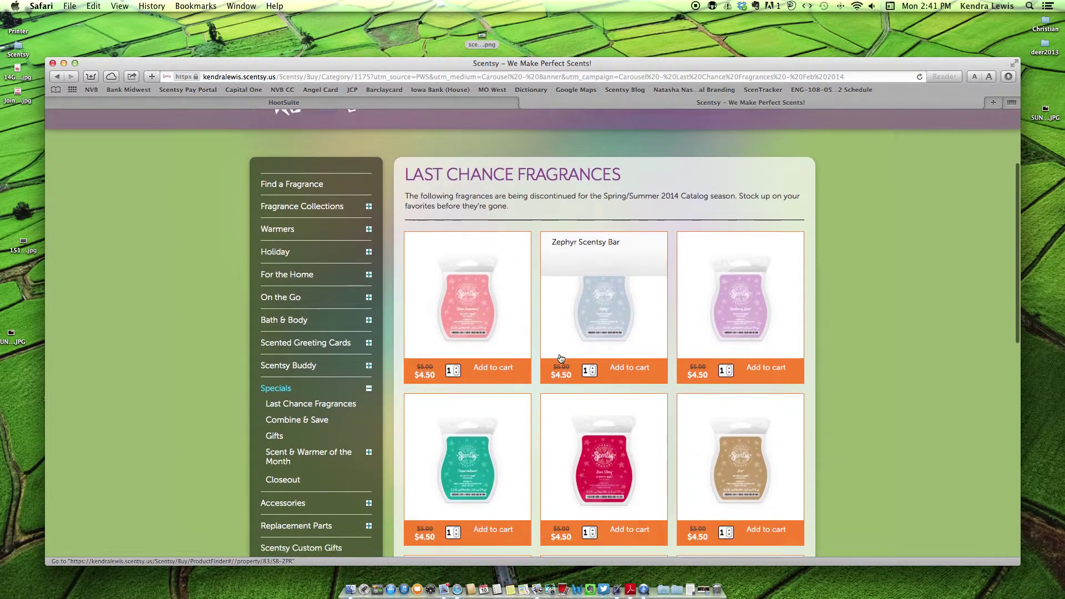
pyautogui.scroll(-2, 577, 372)
pyautogui.click(610, 412)
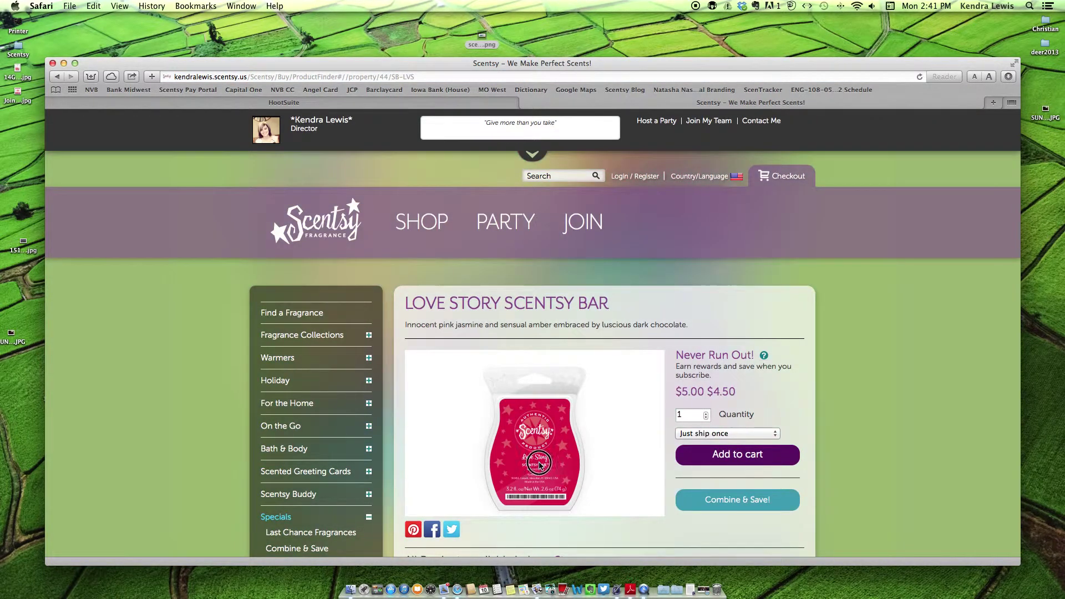
pyautogui.click(538, 368)
pyautogui.moveTo(538, 368); pyautogui.dragTo(575, 28)
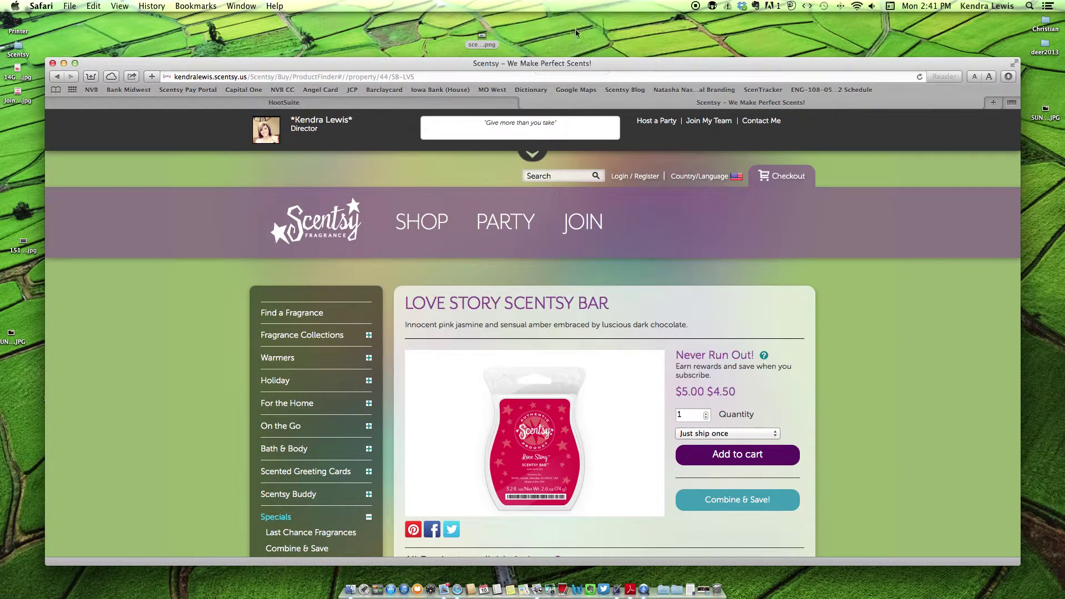
pyautogui.click(457, 101)
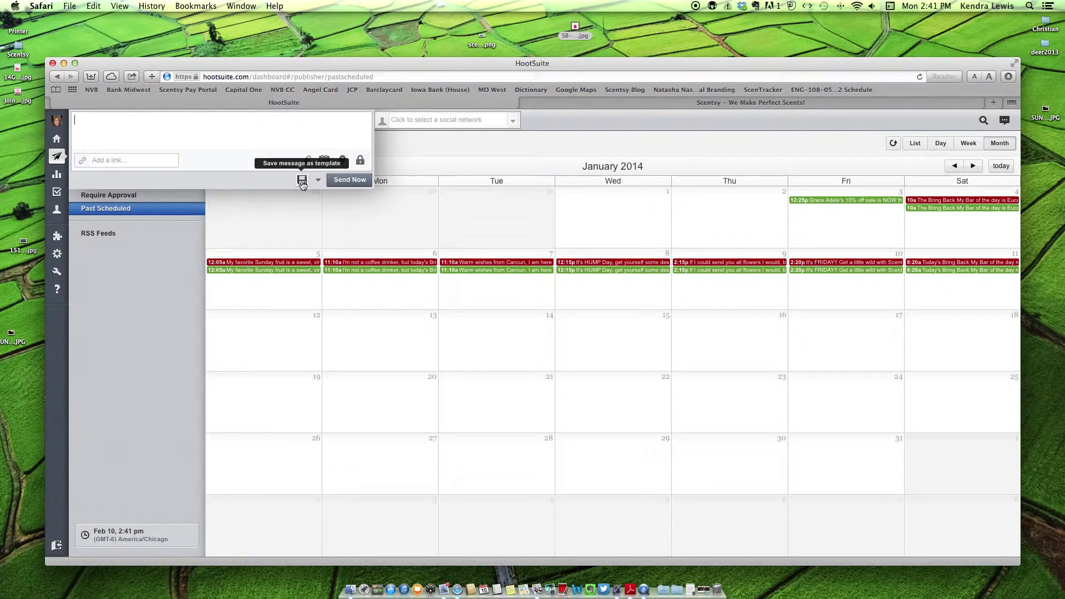
# - Attach the Love Story image and add the pasted Scentsy page link, shortened to ow.ly
pyautogui.click(308, 162)
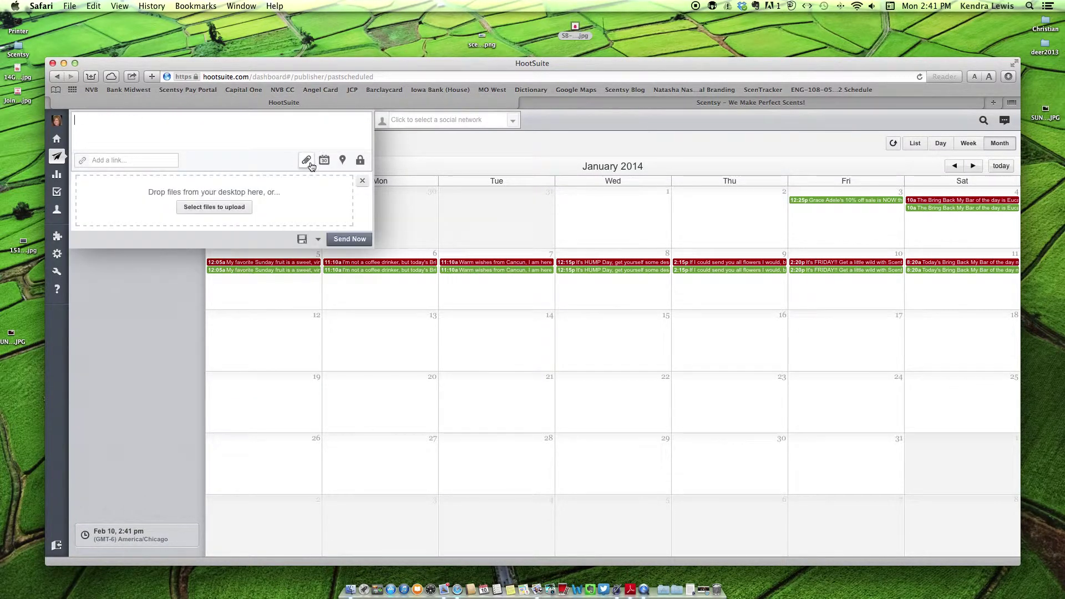
pyautogui.moveTo(576, 29); pyautogui.dragTo(222, 185)
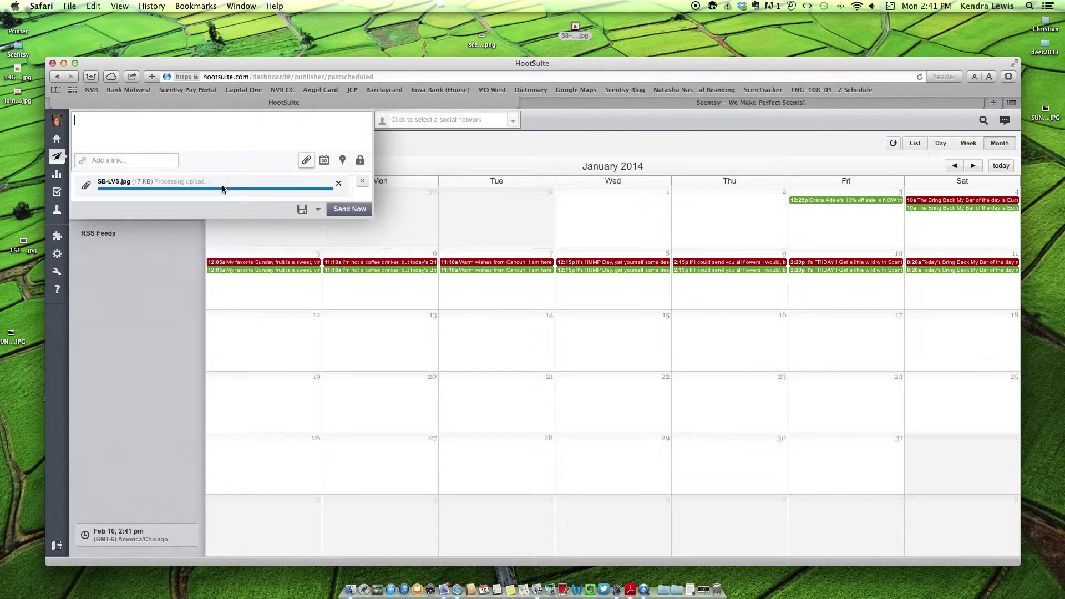
pyautogui.rightClick(126, 162)
pyautogui.click(147, 186)
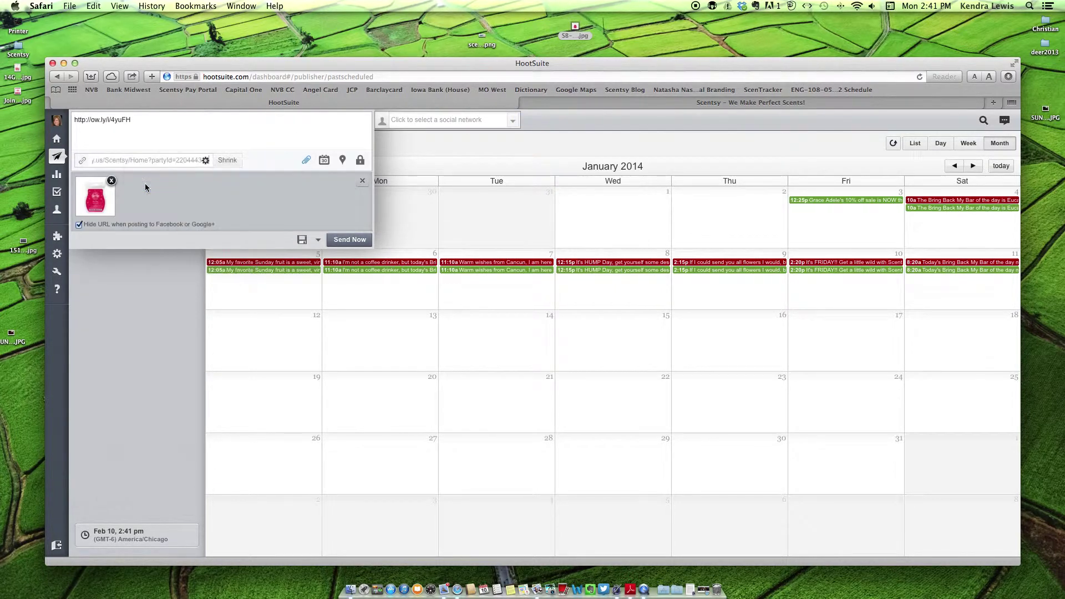
pyautogui.click(229, 161)
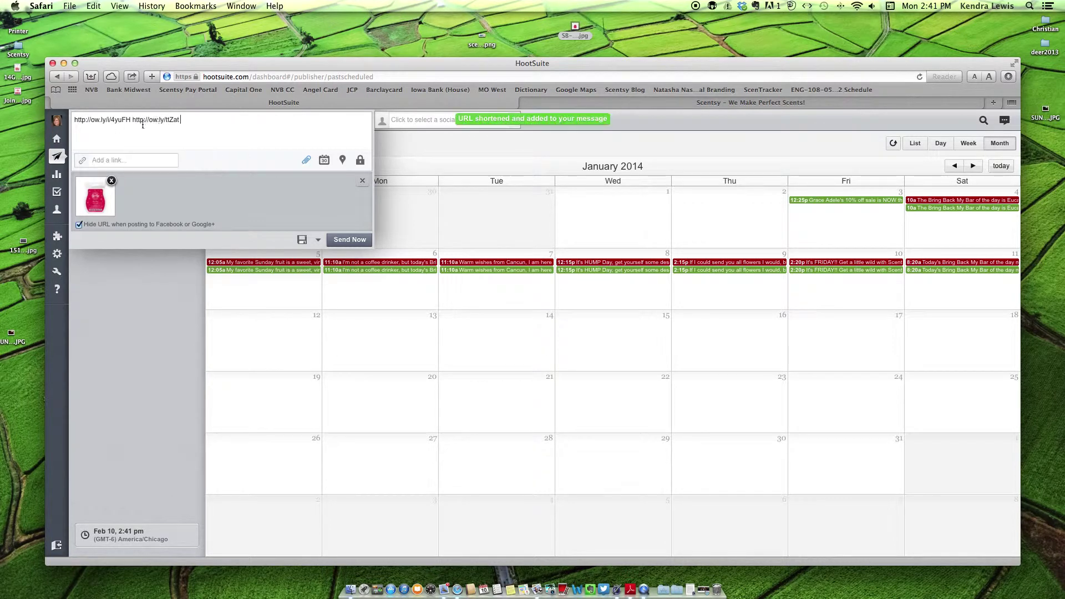
# - Type 'Do you Love your Love Story… your time to get it is now!' before the link, on its own line
pyautogui.moveTo(62, 122)
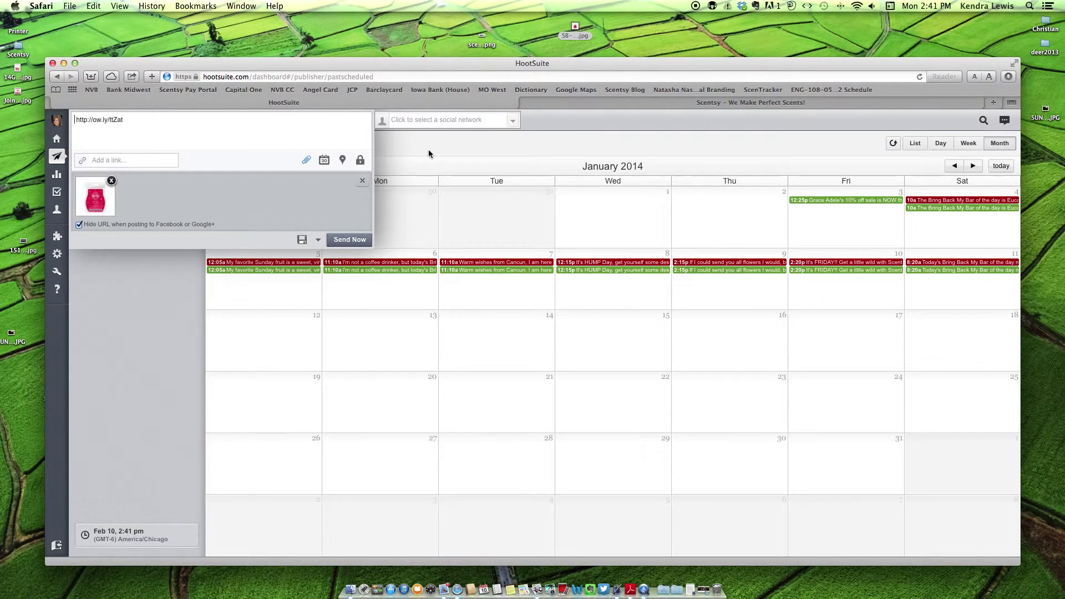
pyautogui.click(75, 120)
pyautogui.write('Do you ')
pyautogui.write('Love ')
pyautogui.write('your Love Story')
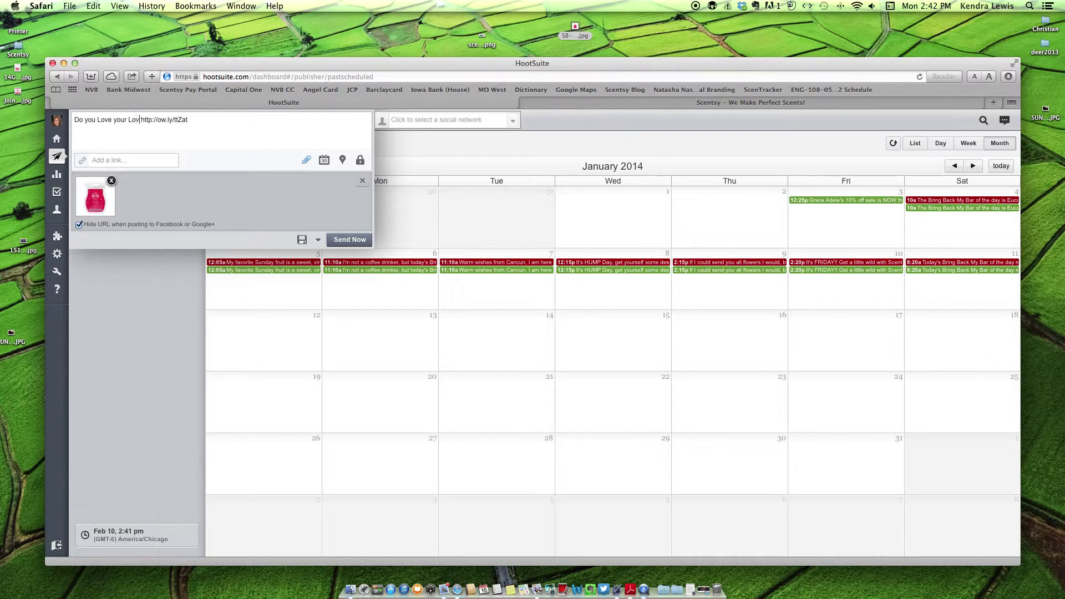
pyautogui.write(',')
pyautogui.write('better')
pyautogui.press('BackSpace')
pyautogui.press('BackSpace')
pyautogui.press('BackSpace')
pyautogui.press('BackSpace')
pyautogui.press('BackSpace')
pyautogui.press('BackSpace')
pyautogui.press('BackSpace')
pyautogui.write('the clock is ticking,')
pyautogui.press('BackSpace')
pyautogui.write('your ')
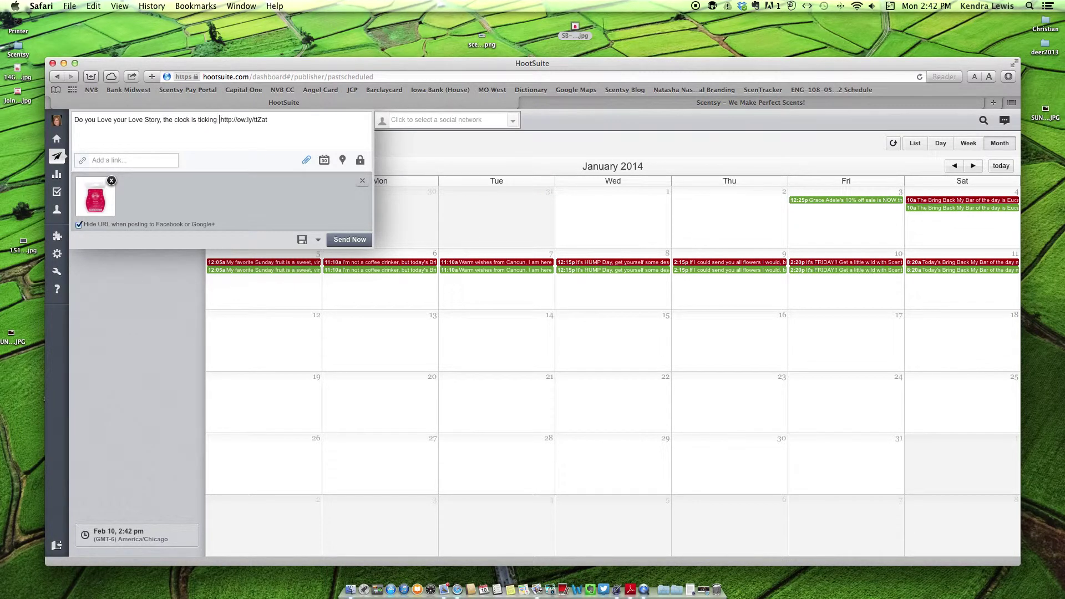
pyautogui.write('time to get it is now!')
pyautogui.press('Return')
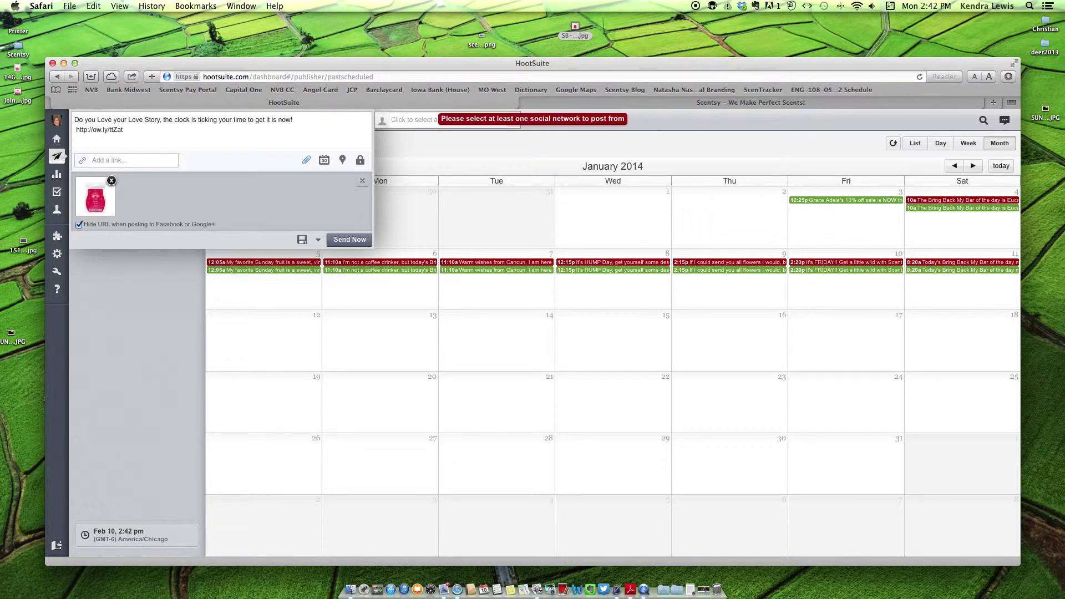
pyautogui.click(318, 123)
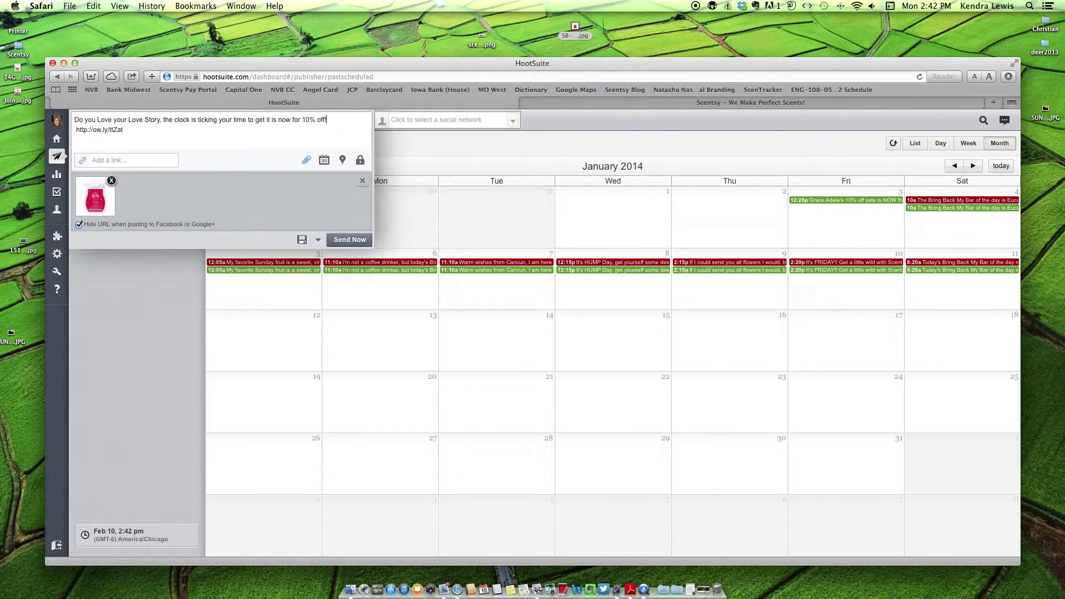
pyautogui.click(140, 159)
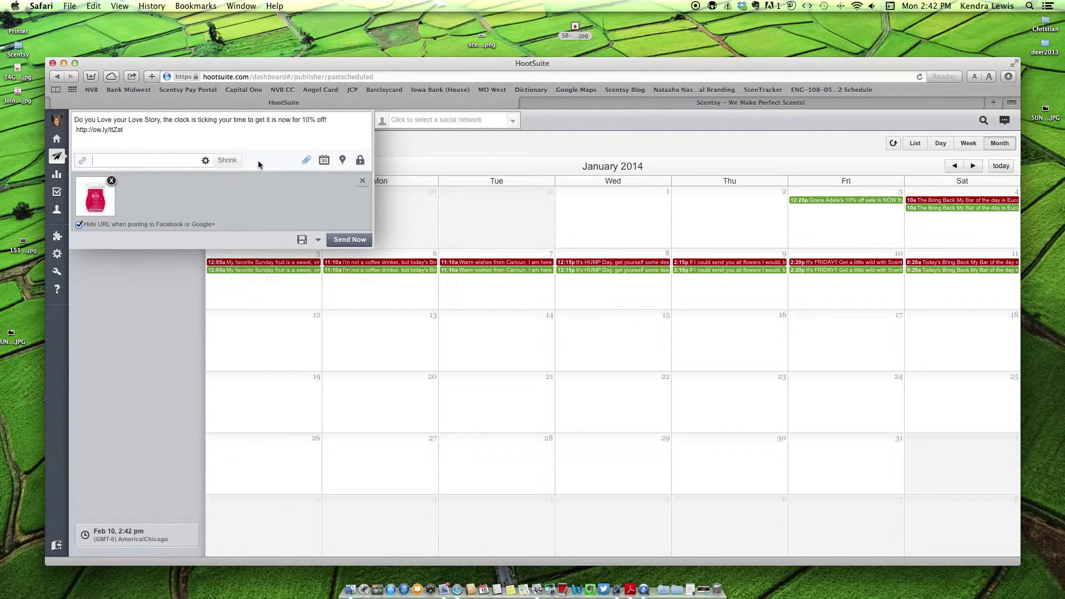
# - Schedule the Love Story post for February 11, 2014 at 2:50 PM on the Team Scent Above page
pyautogui.click(324, 160)
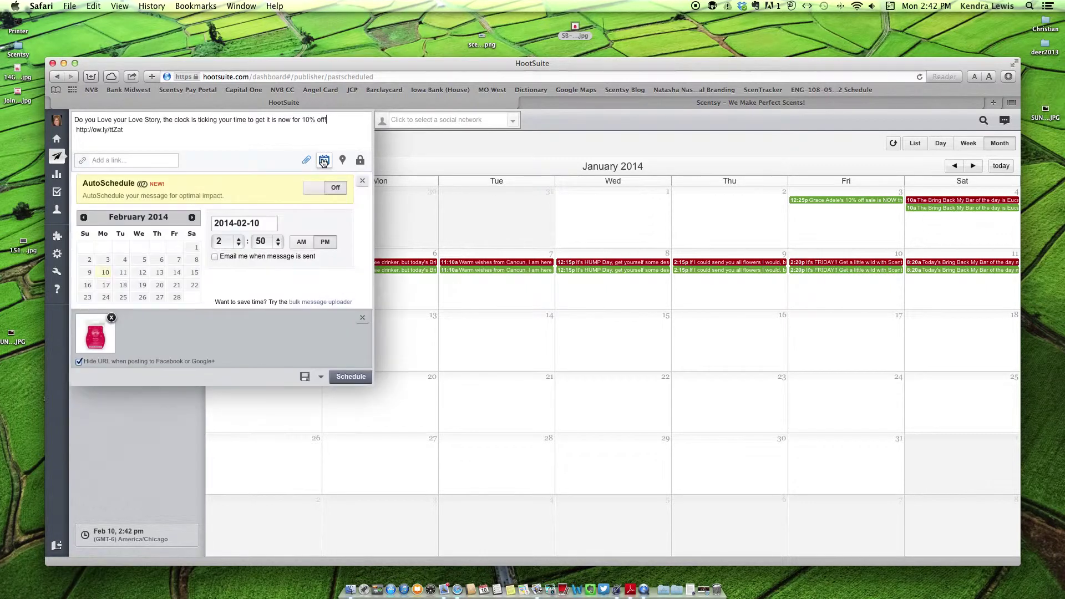
pyautogui.click(122, 272)
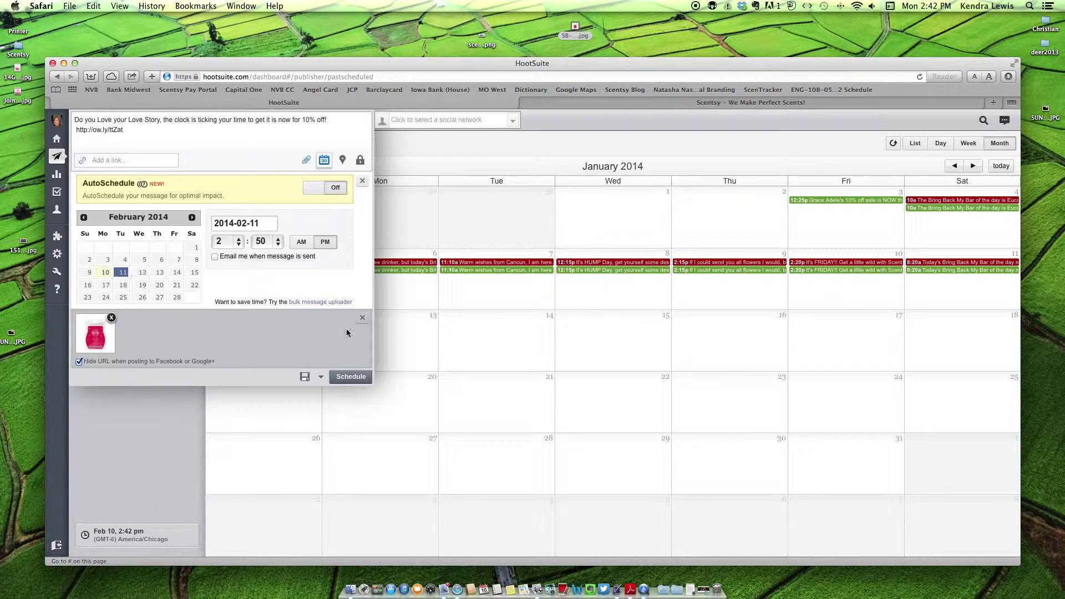
pyautogui.click(355, 381)
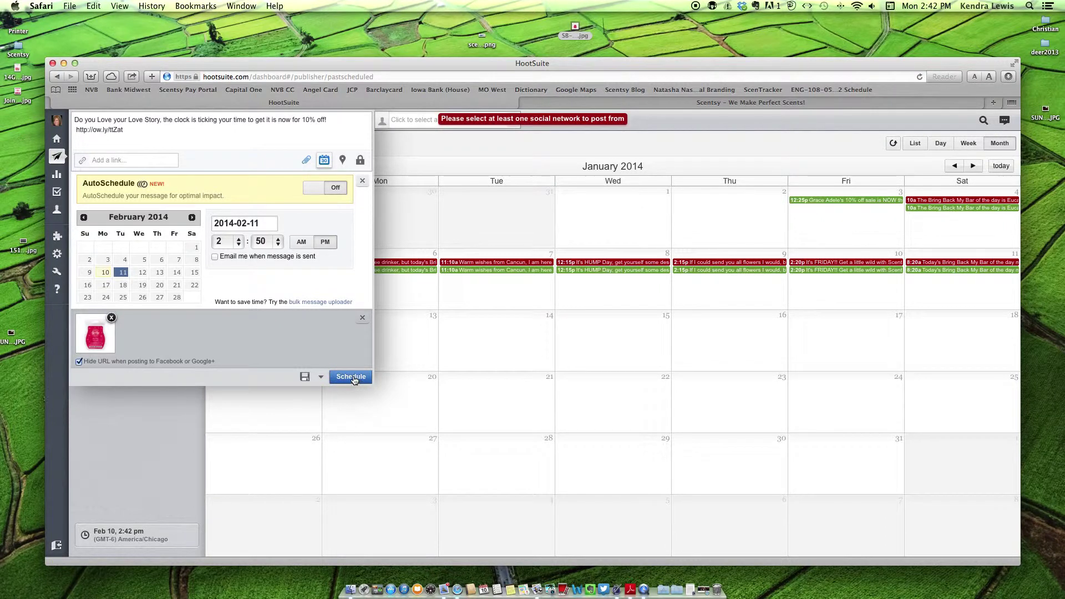
pyautogui.click(414, 119)
pyautogui.click(397, 167)
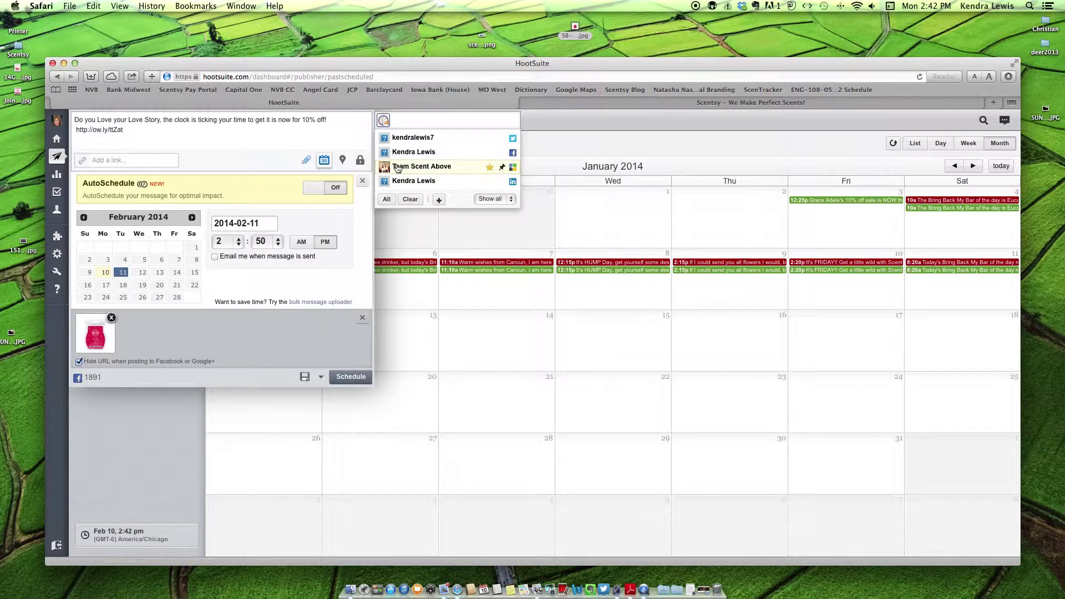
pyautogui.click(421, 119)
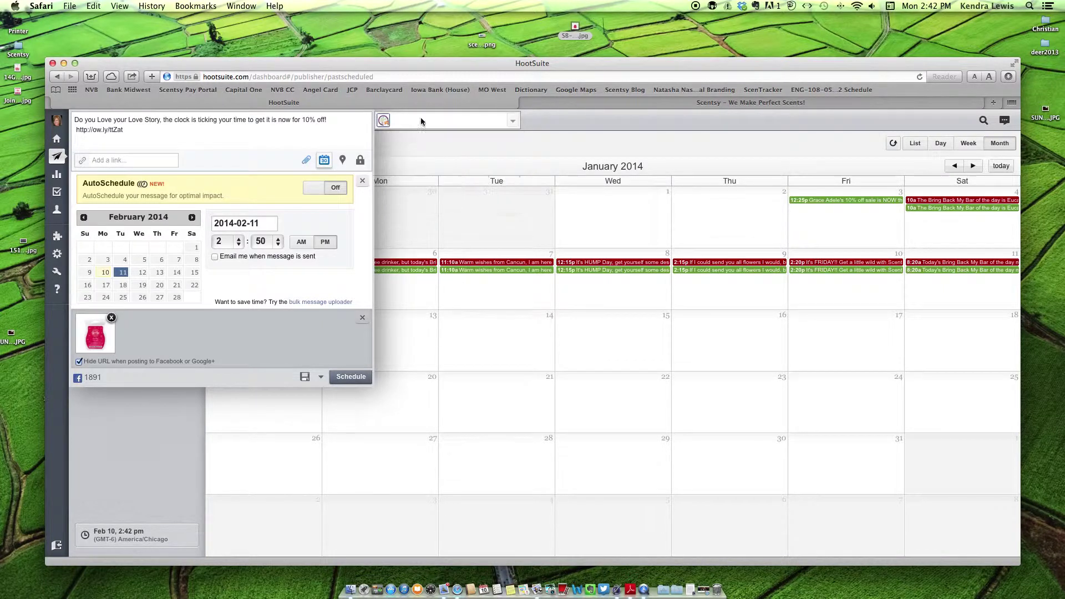
pyautogui.click(349, 376)
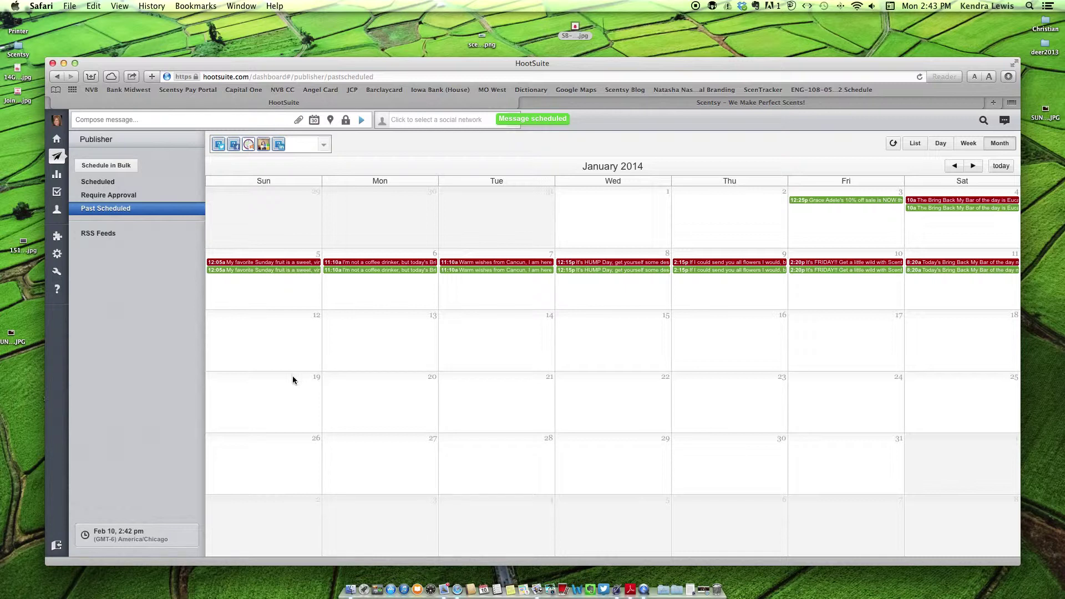
# - Show the Scheduled list with both upcoming 2:50 PM posts
pyautogui.click(96, 186)
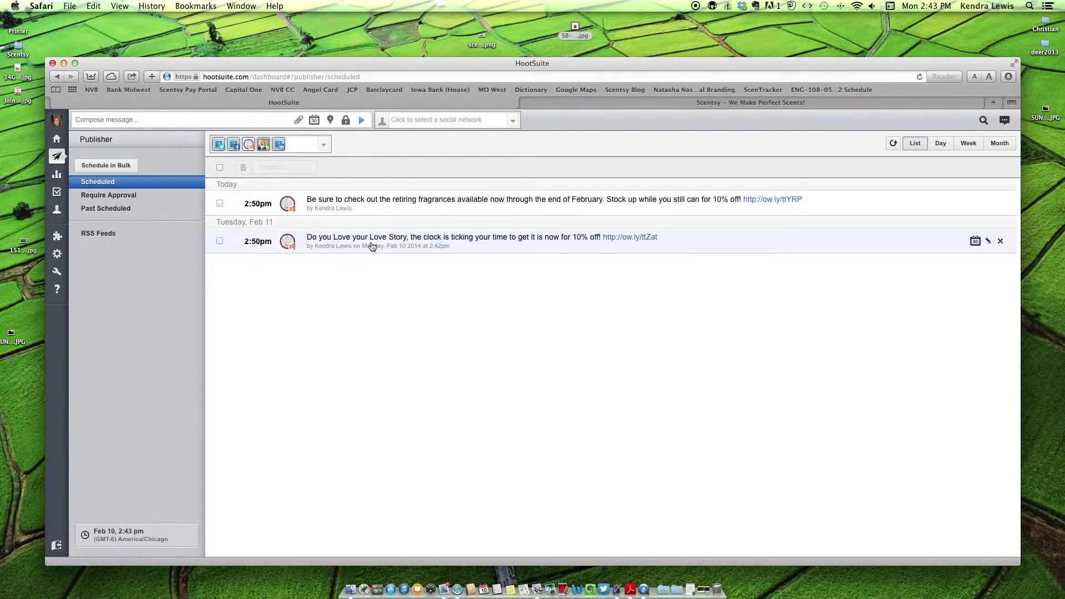
# - Open a new Safari tab showing Top Sites
pyautogui.click(89, 77)
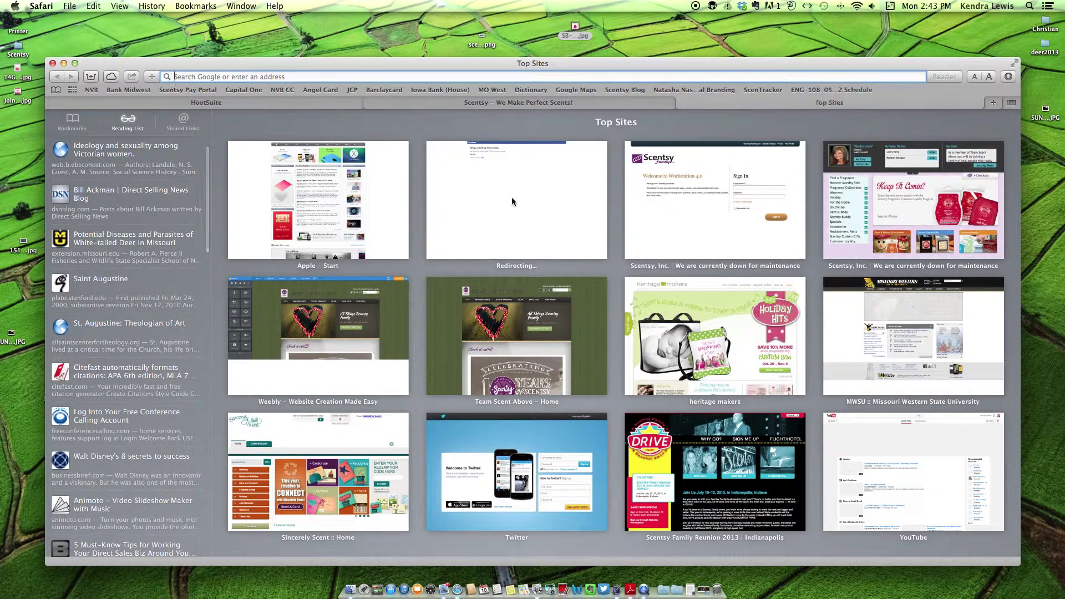
# - Scroll through the Fragrance Fun Fashion & More Facebook timeline, then go back to the HootSuite tab
pyautogui.click(462, 214)
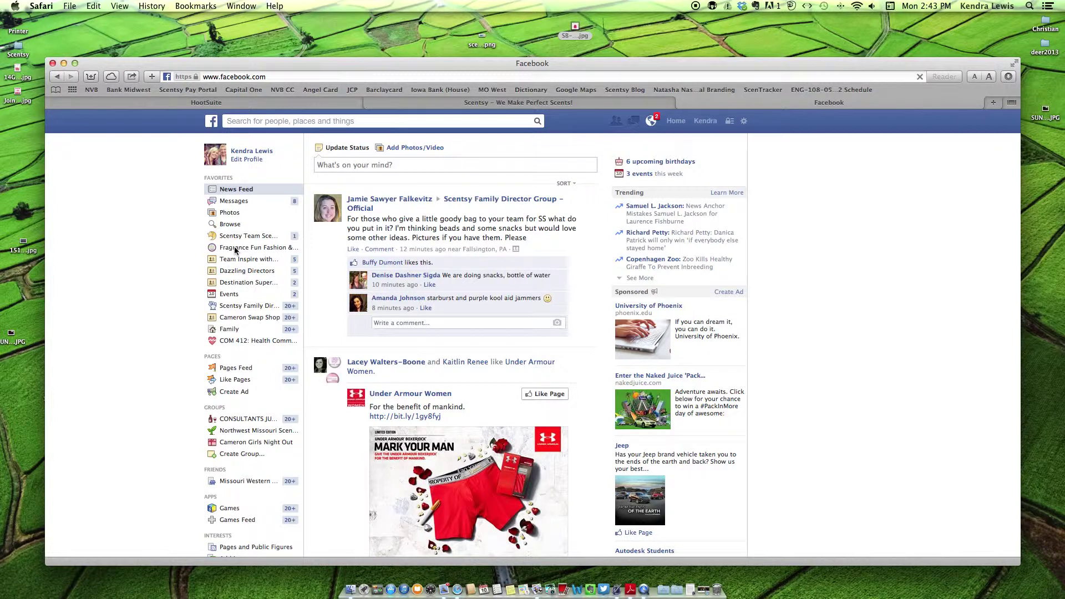
pyautogui.click(234, 248)
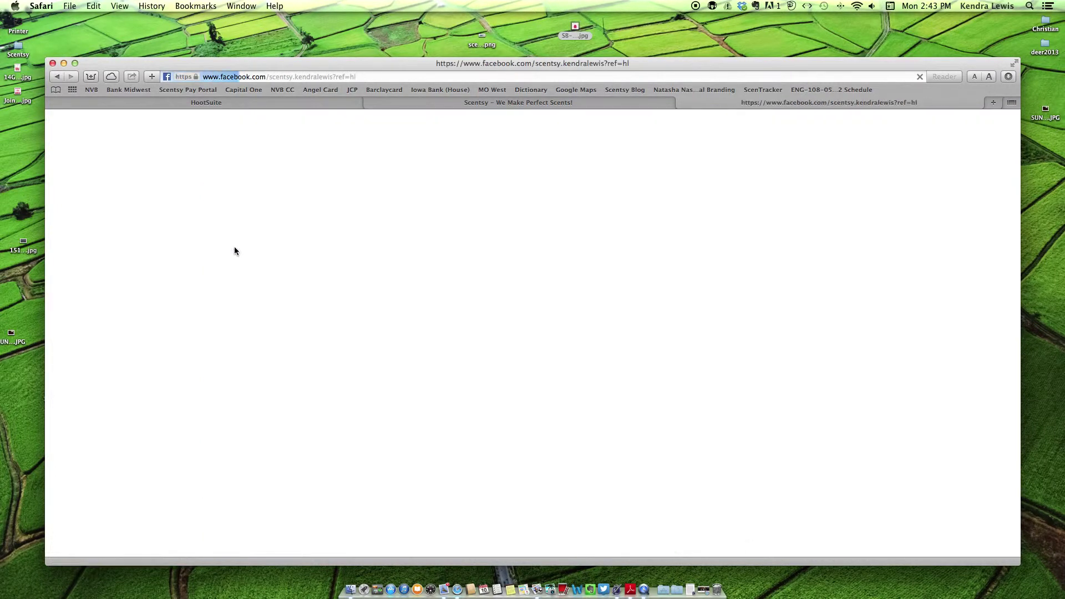
pyautogui.scroll(-5, 97, 245)
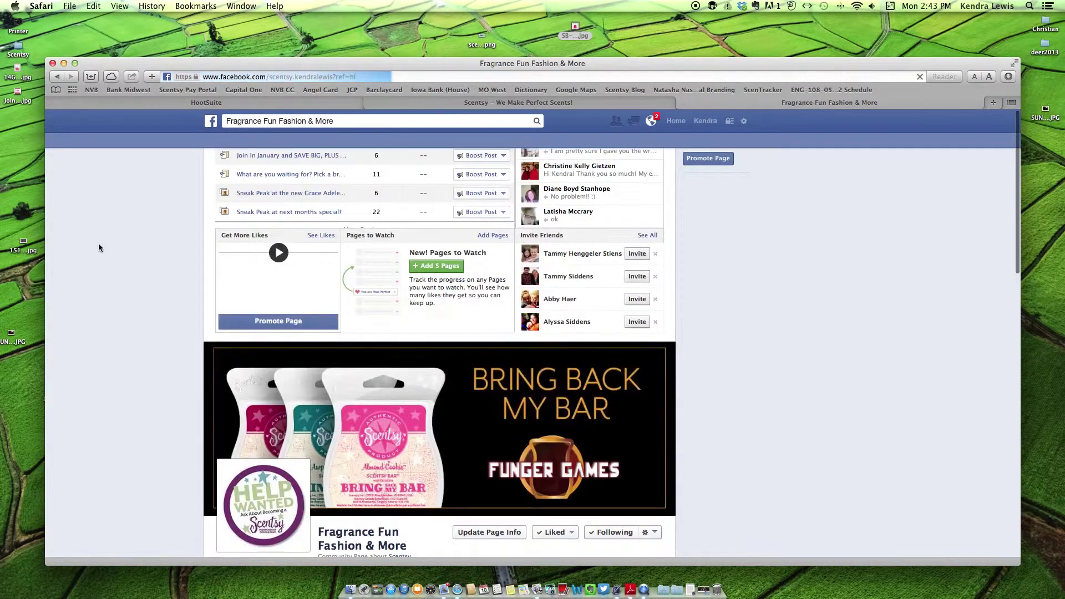
pyautogui.scroll(-5, 99, 247)
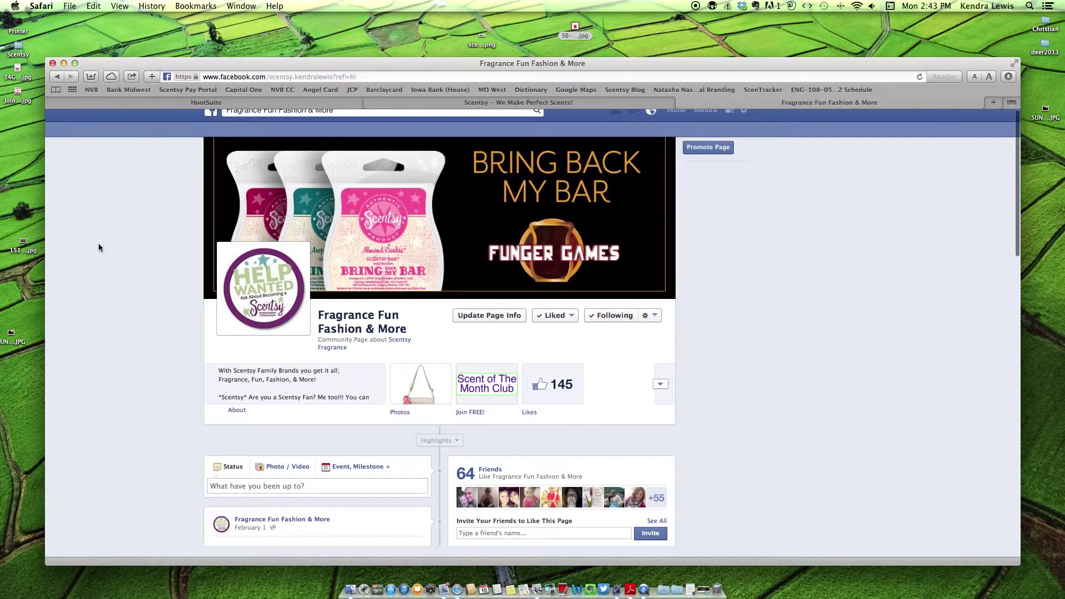
pyautogui.scroll(-10, 99, 248)
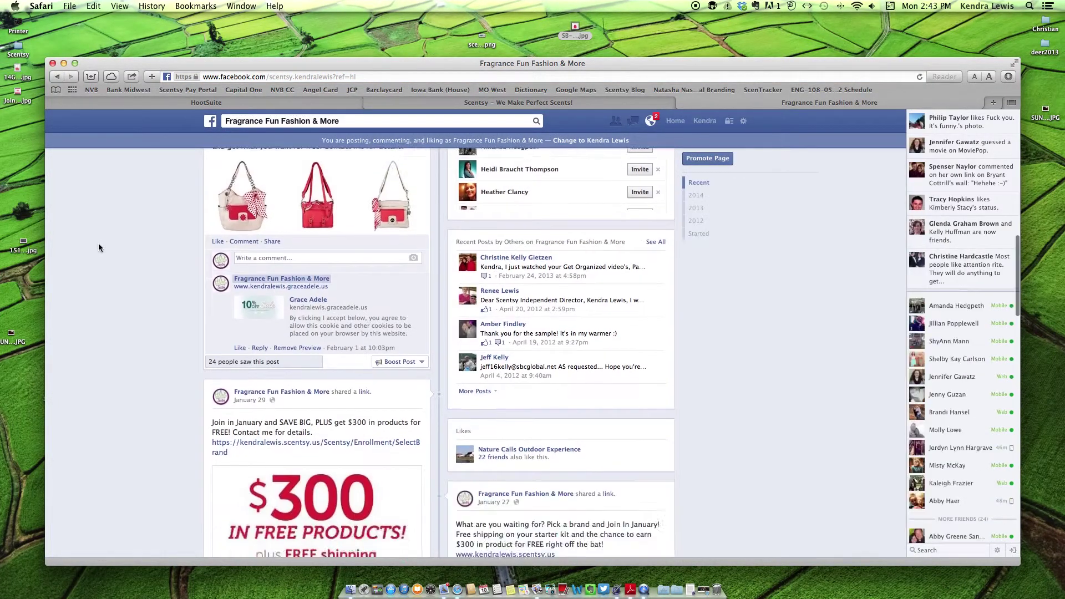
pyautogui.scroll(-10, 99, 248)
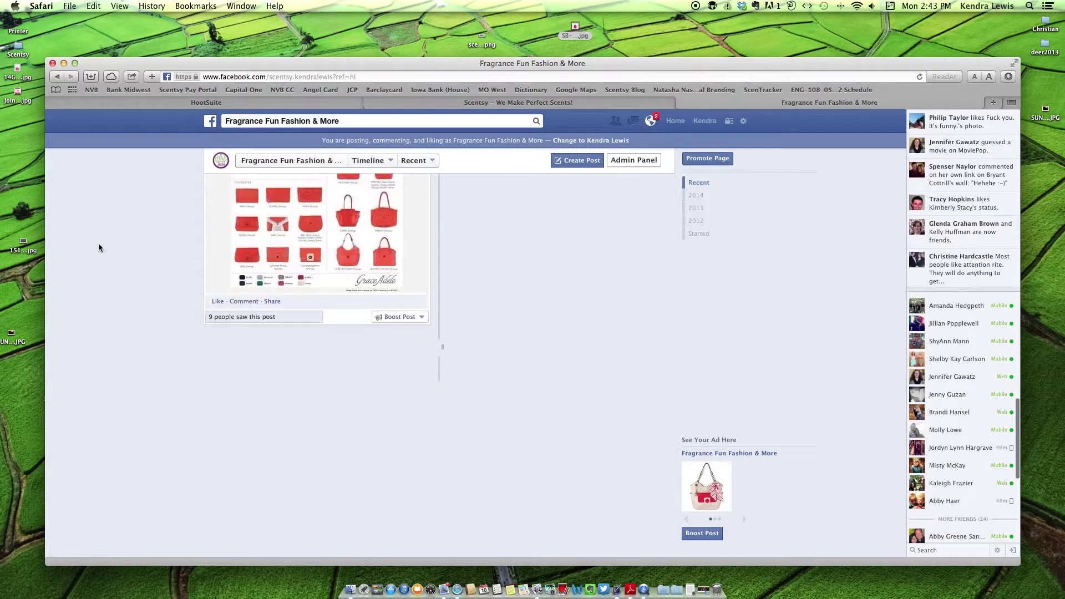
pyautogui.scroll(-4, 99, 248)
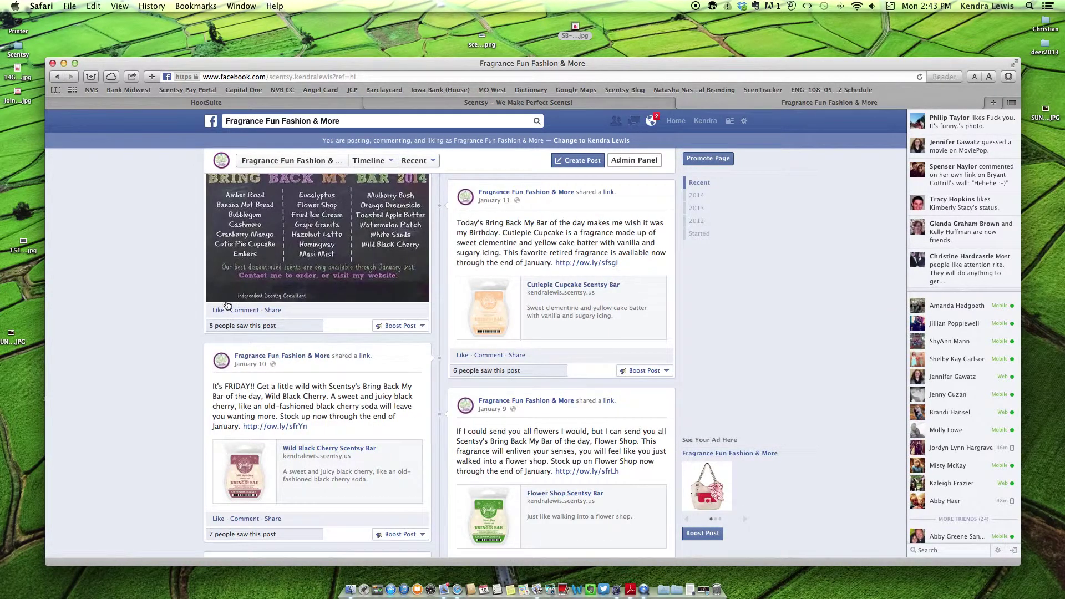
pyautogui.scroll(-2, 294, 489)
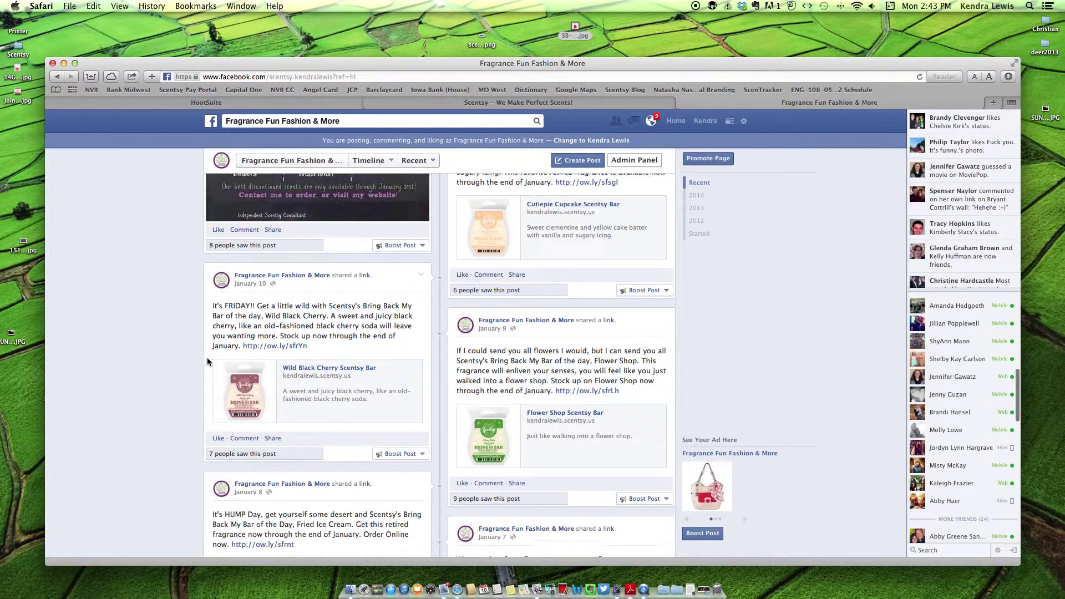
pyautogui.doubleClick(290, 363)
pyautogui.moveTo(250, 371); pyautogui.dragTo(268, 389)
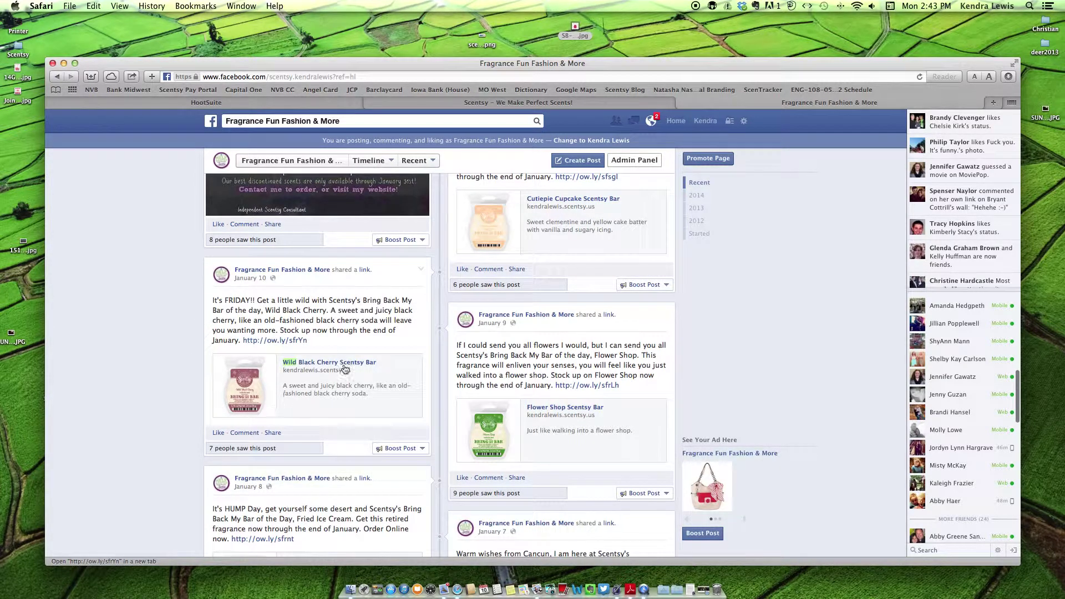
pyautogui.click(294, 104)
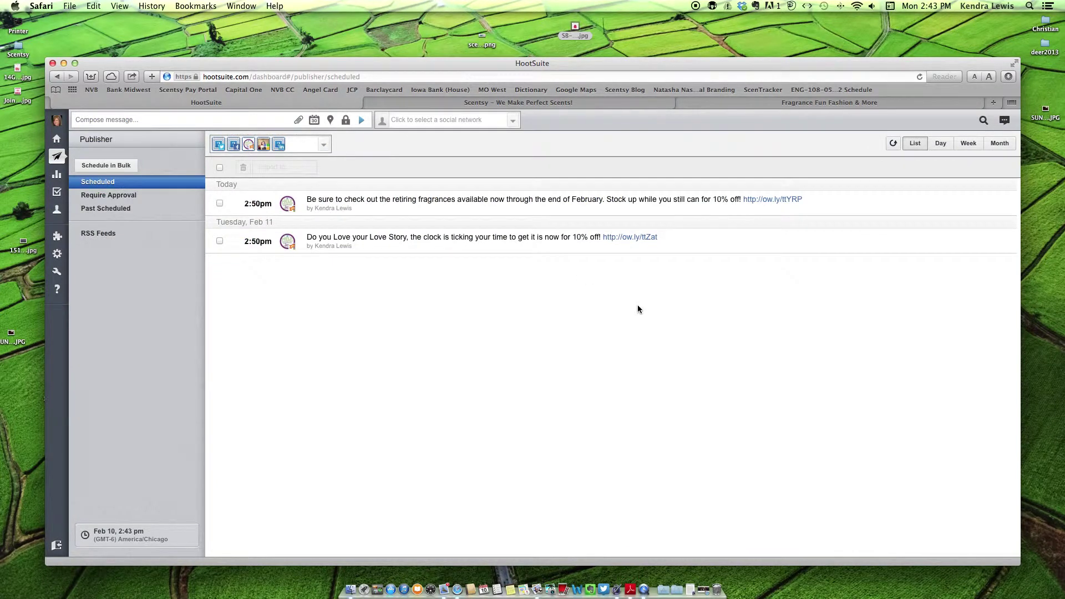
# - In Analytics, preview the Facebook Insights template, then Facebook Page Overview for Fragrance Fun Fashion & More
pyautogui.click(57, 174)
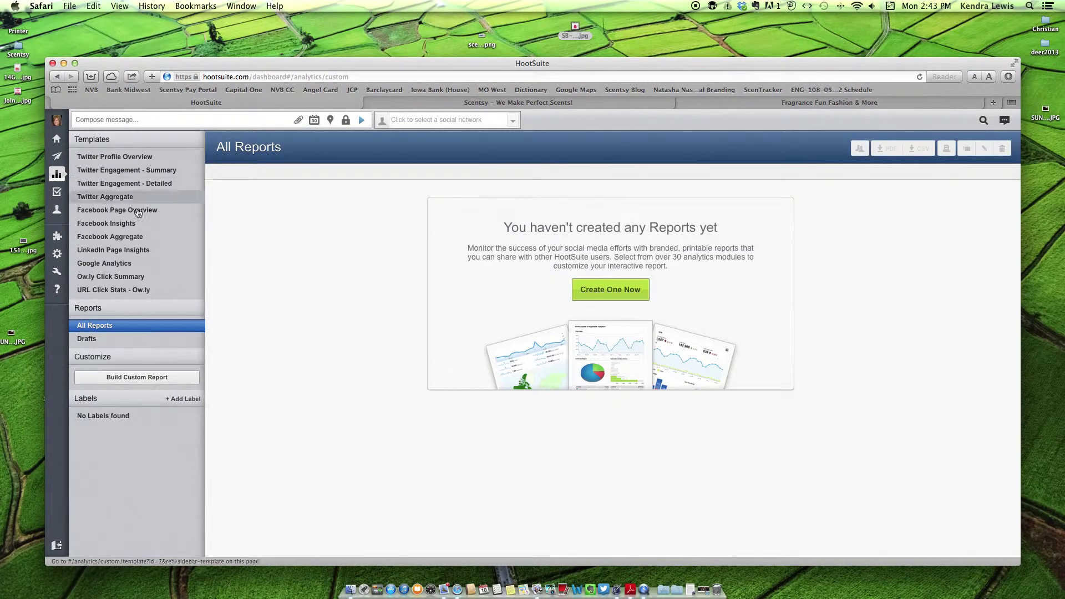
pyautogui.click(146, 223)
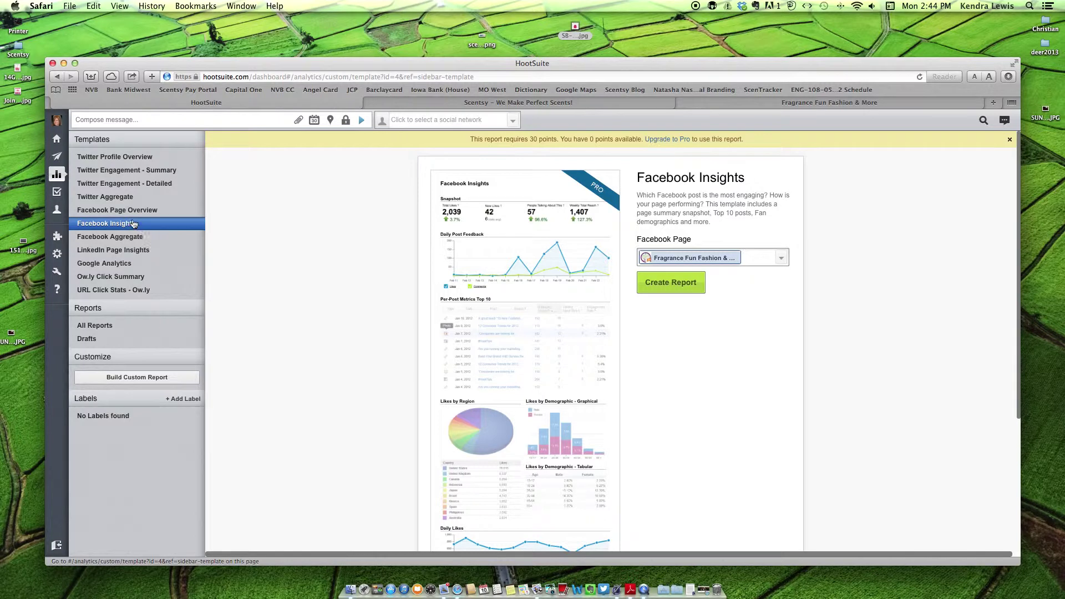
pyautogui.click(133, 211)
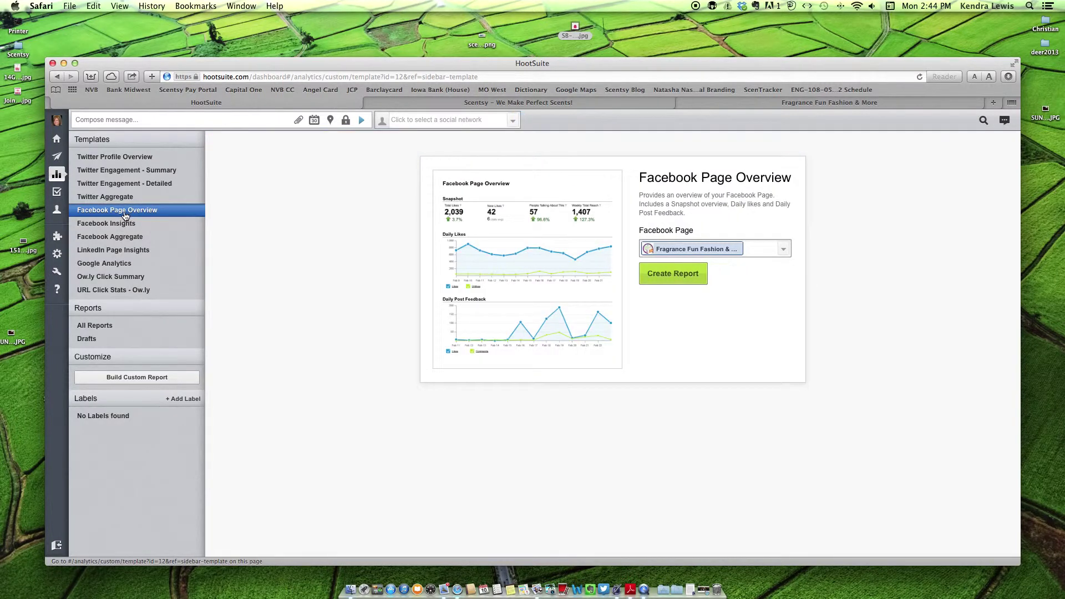
pyautogui.moveTo(65, 227)
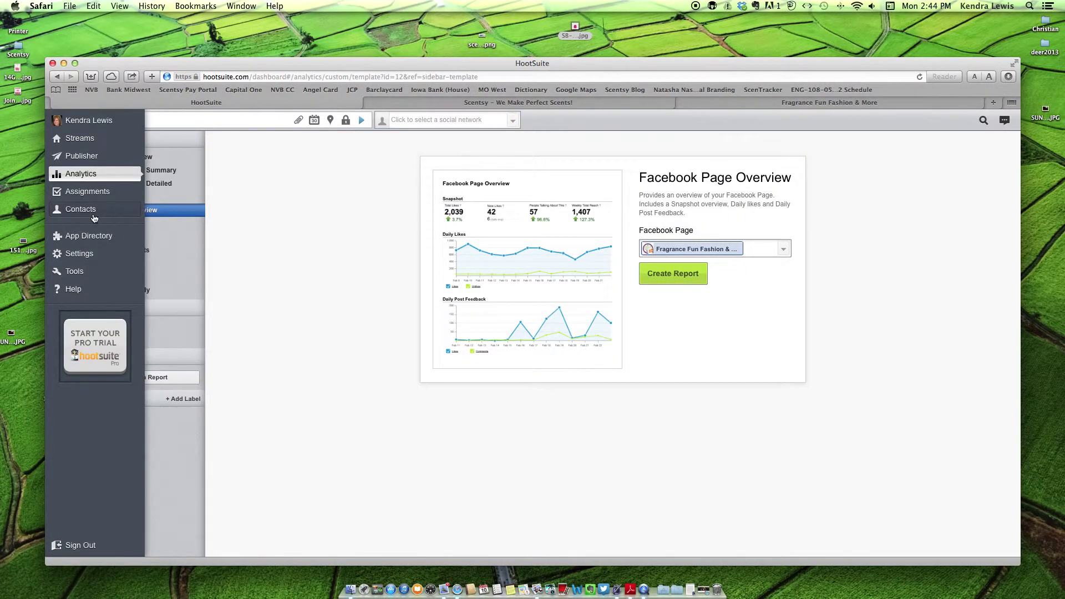